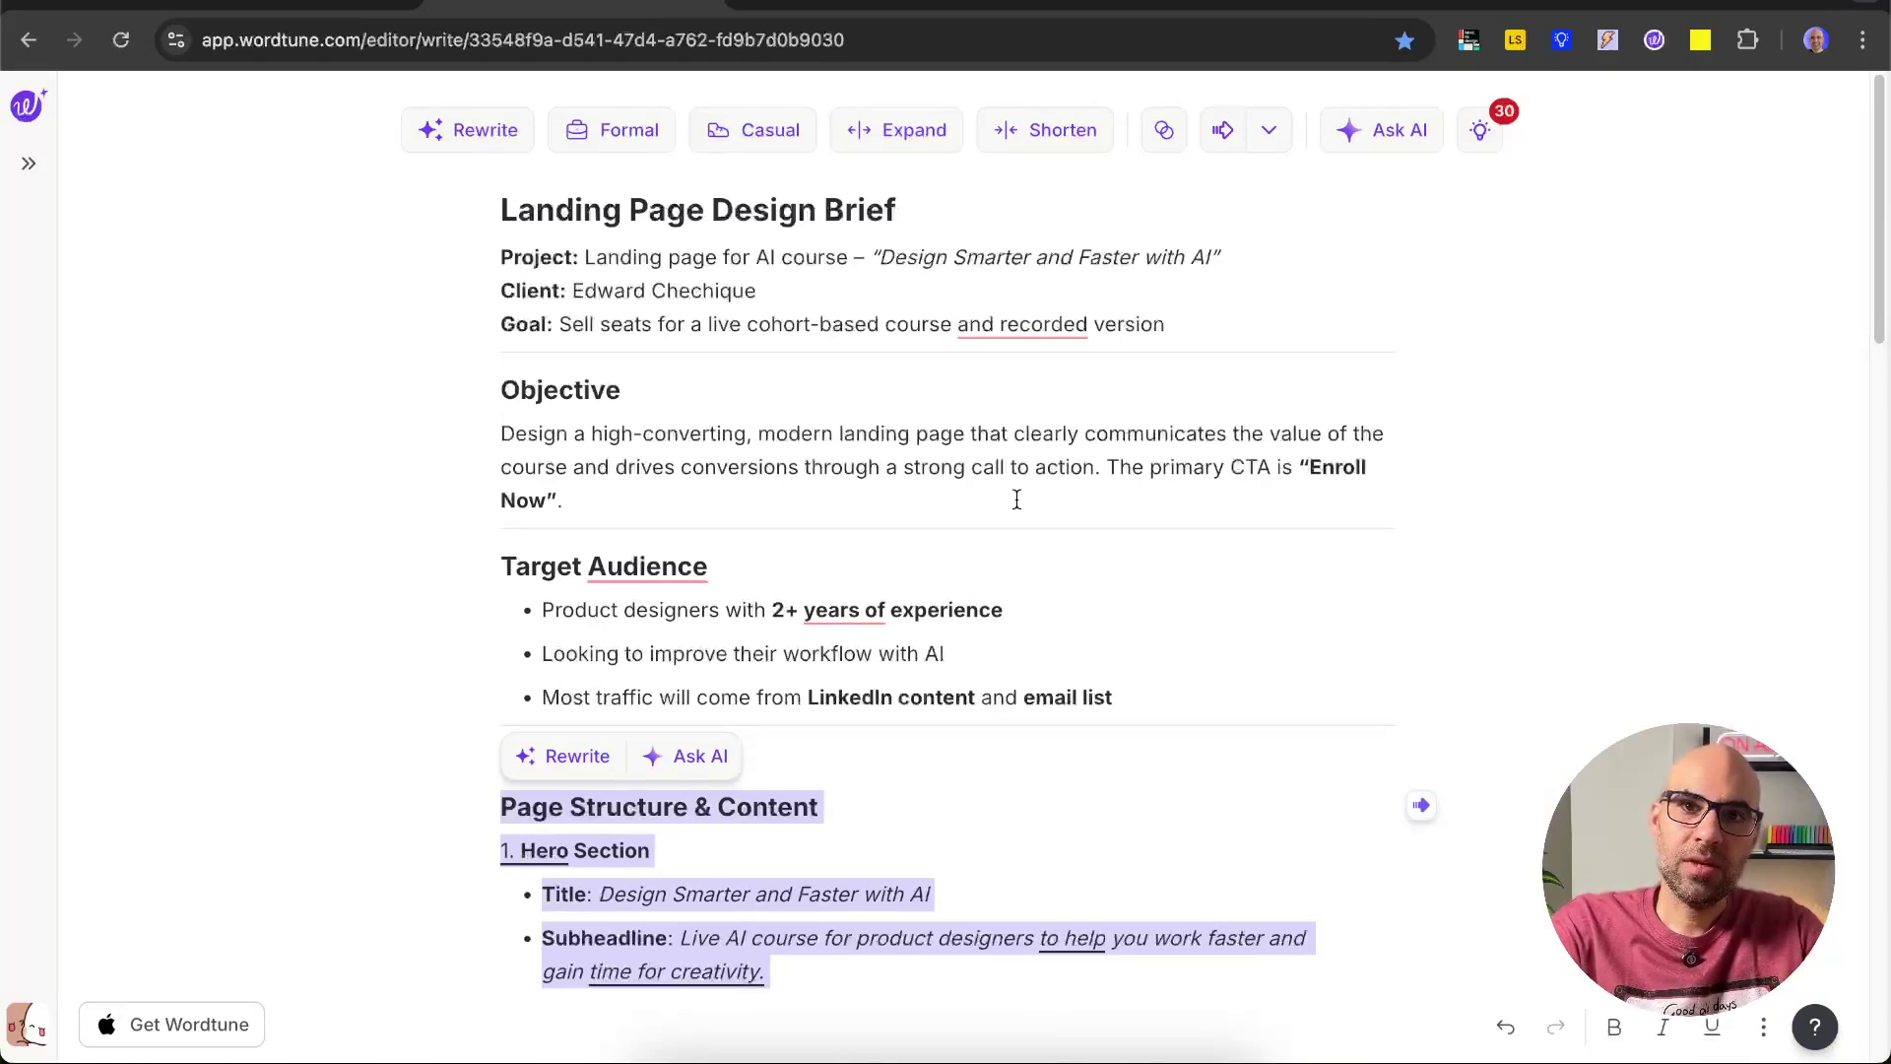
- Select the Wordtune brief from 'Landing Page Design Brief' to the 'email list' bullet, then go to UX Pilot
left_click_drag(1118, 699, 469, 180)
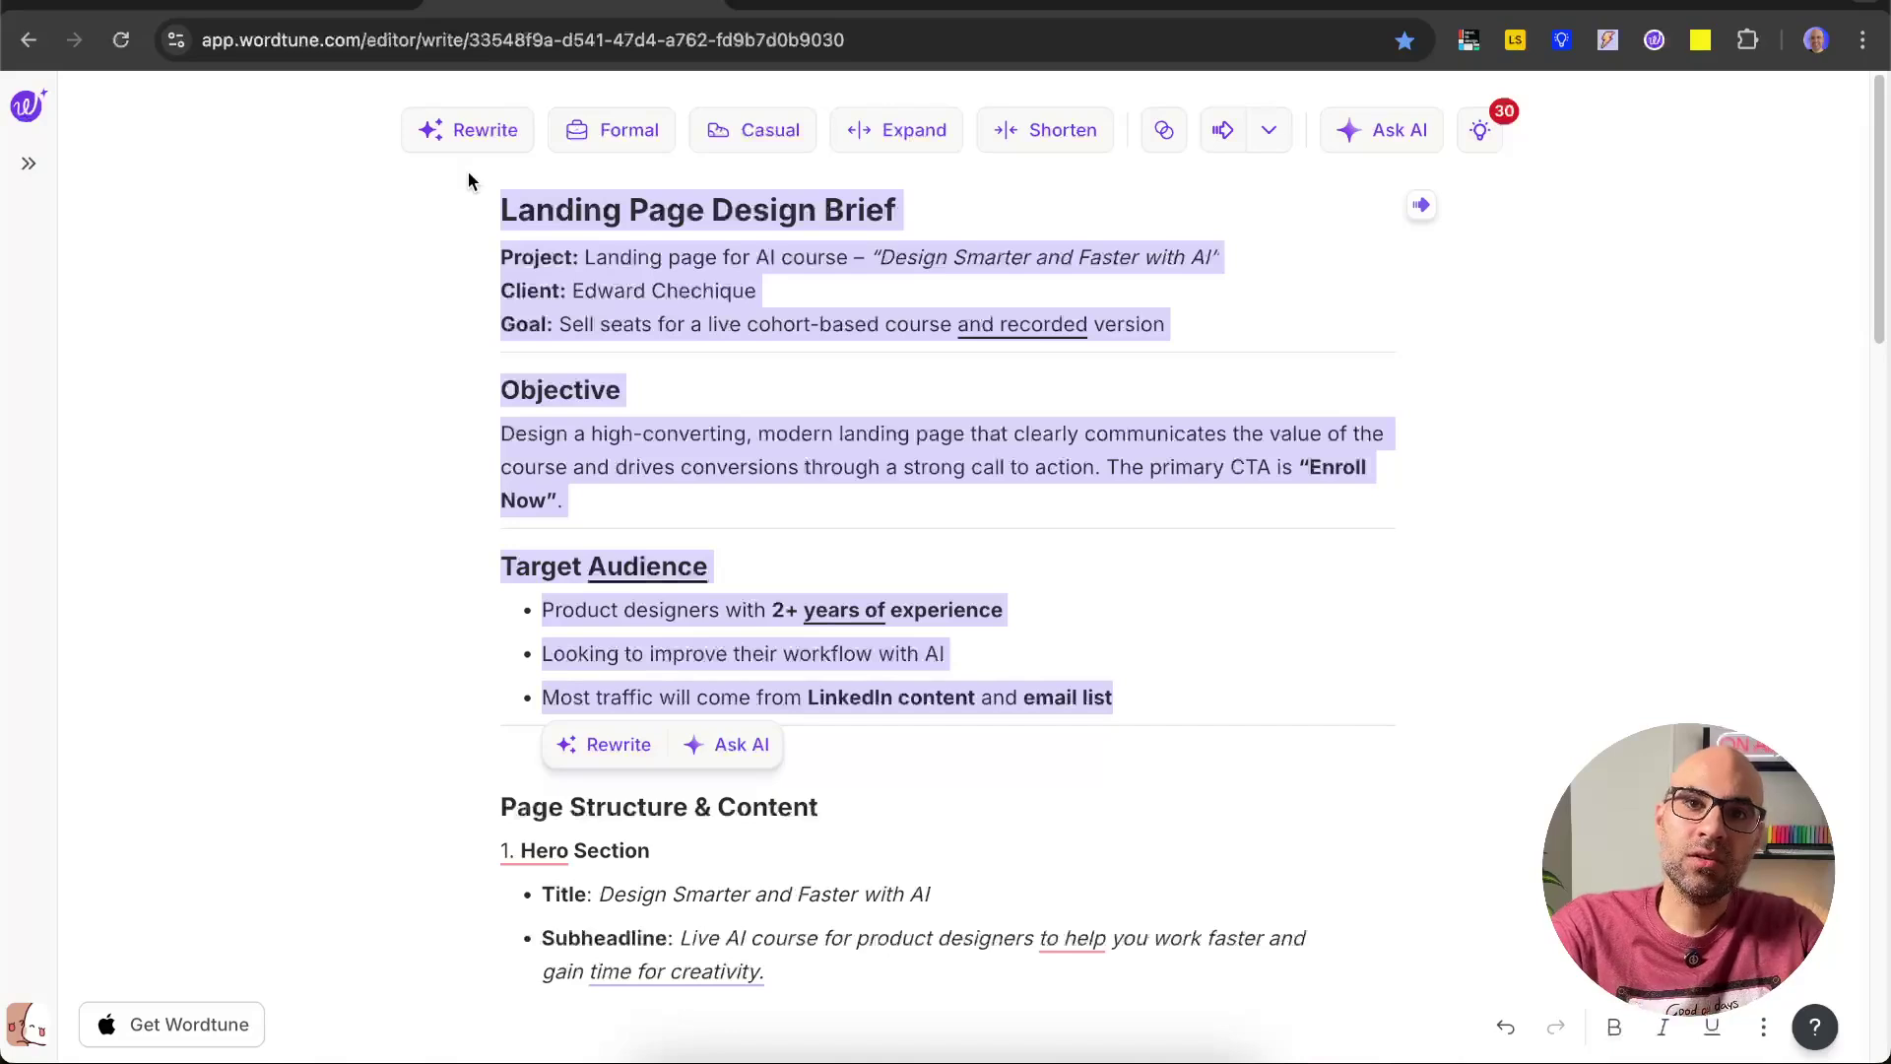
left_click(490, 808)
scroll(498, 726, "down", 1)
left_click_drag(499, 726, 801, 971)
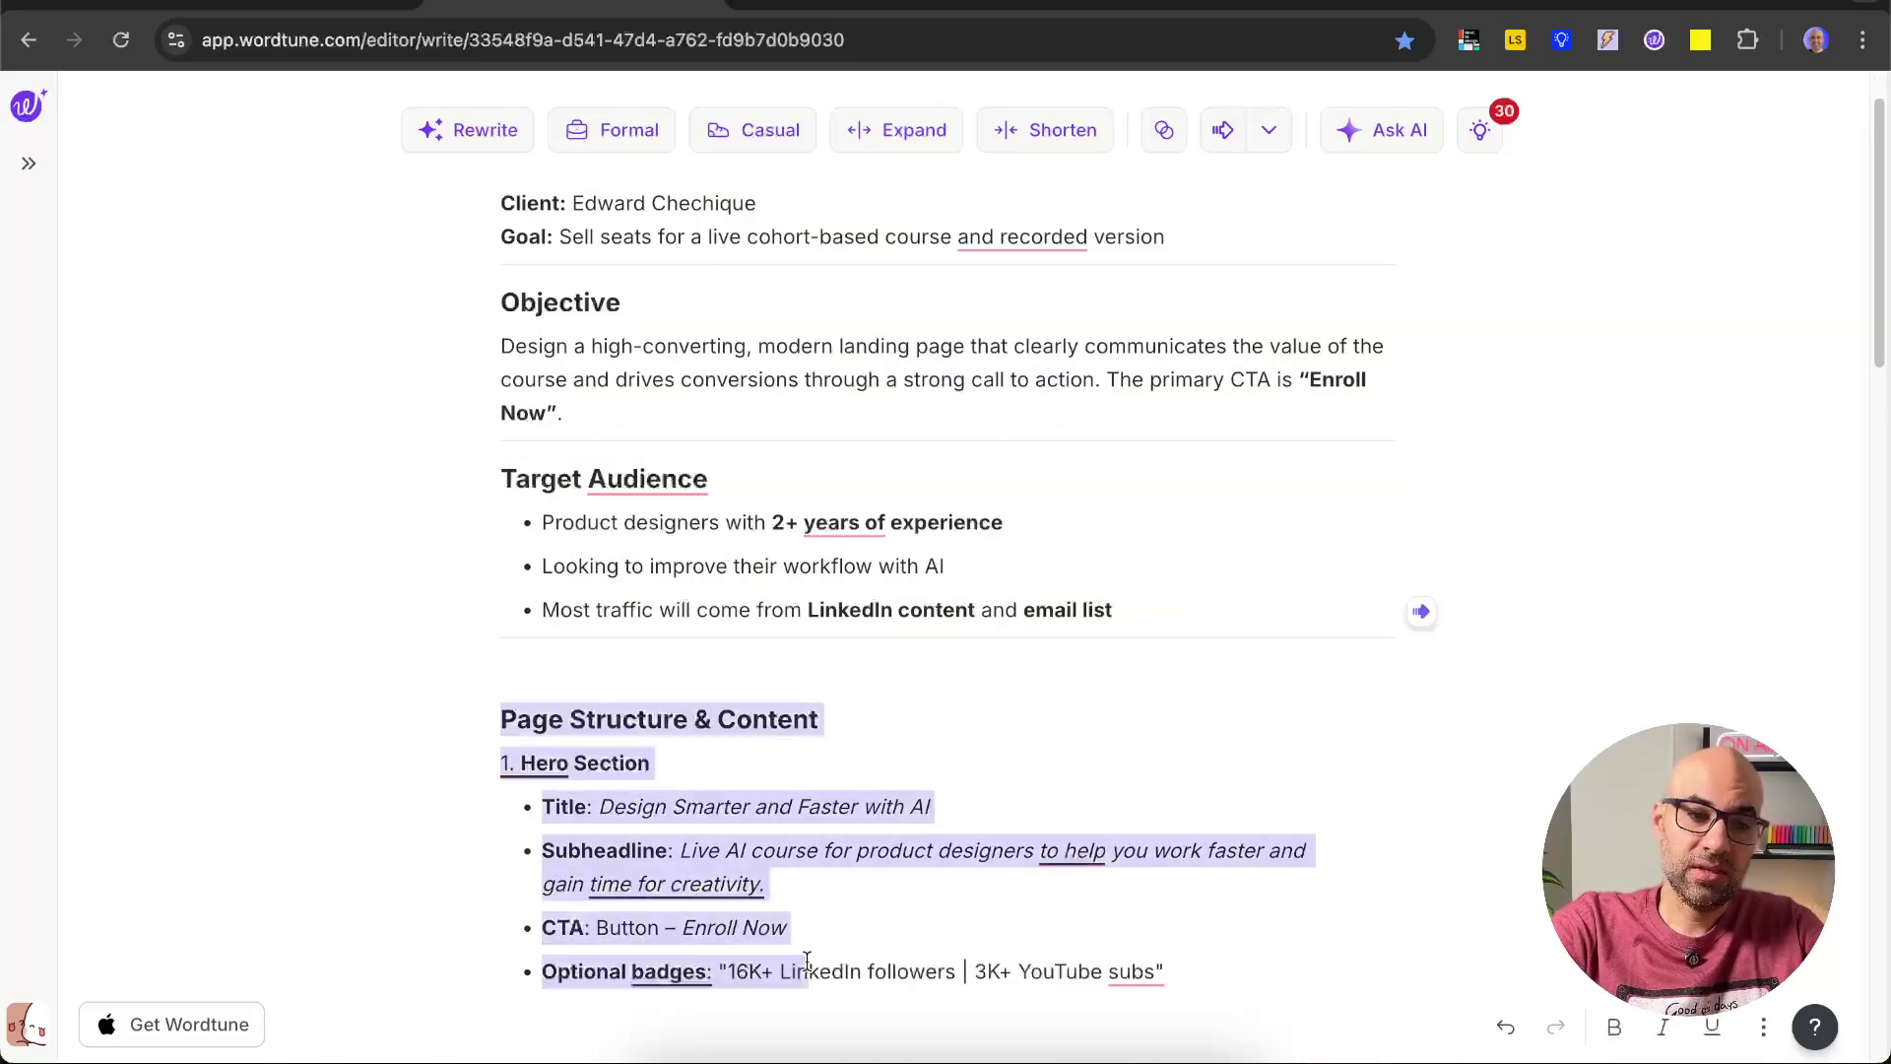
left_click(372, 672)
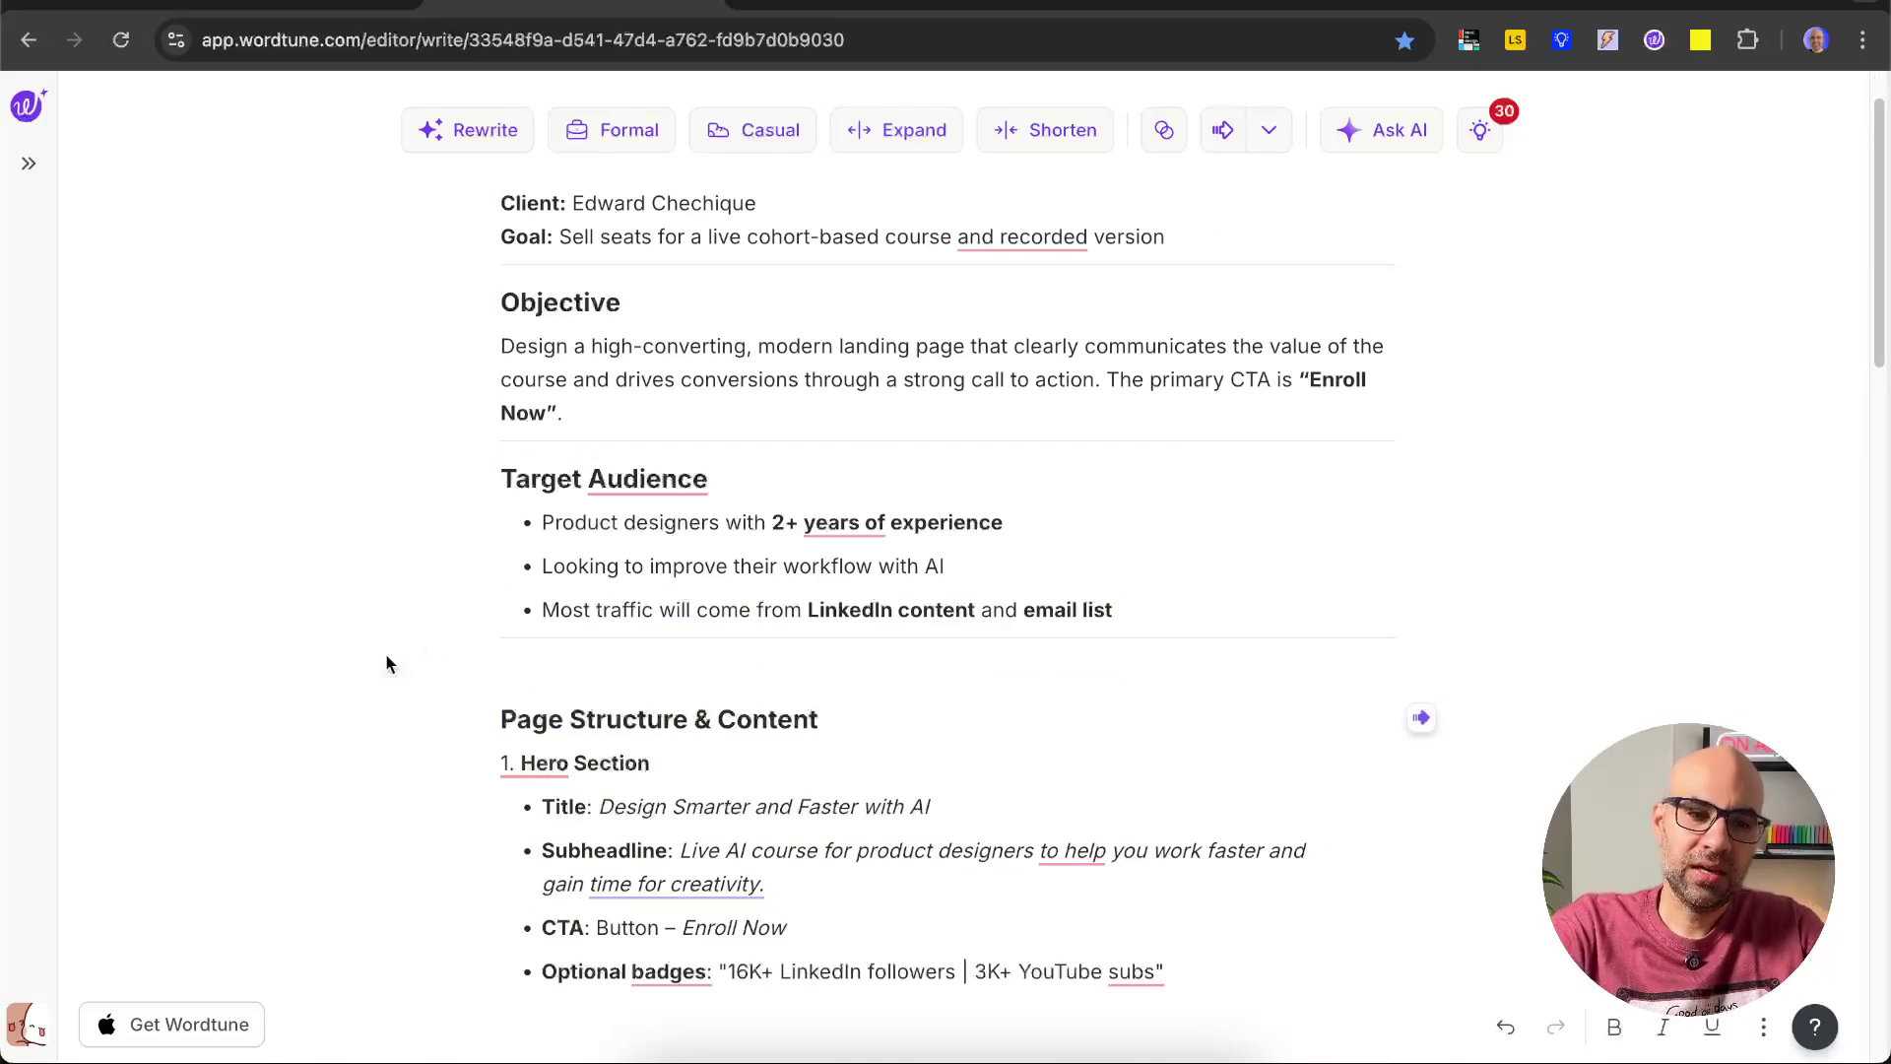
left_click(1146, 613)
key("super+shift+Up")
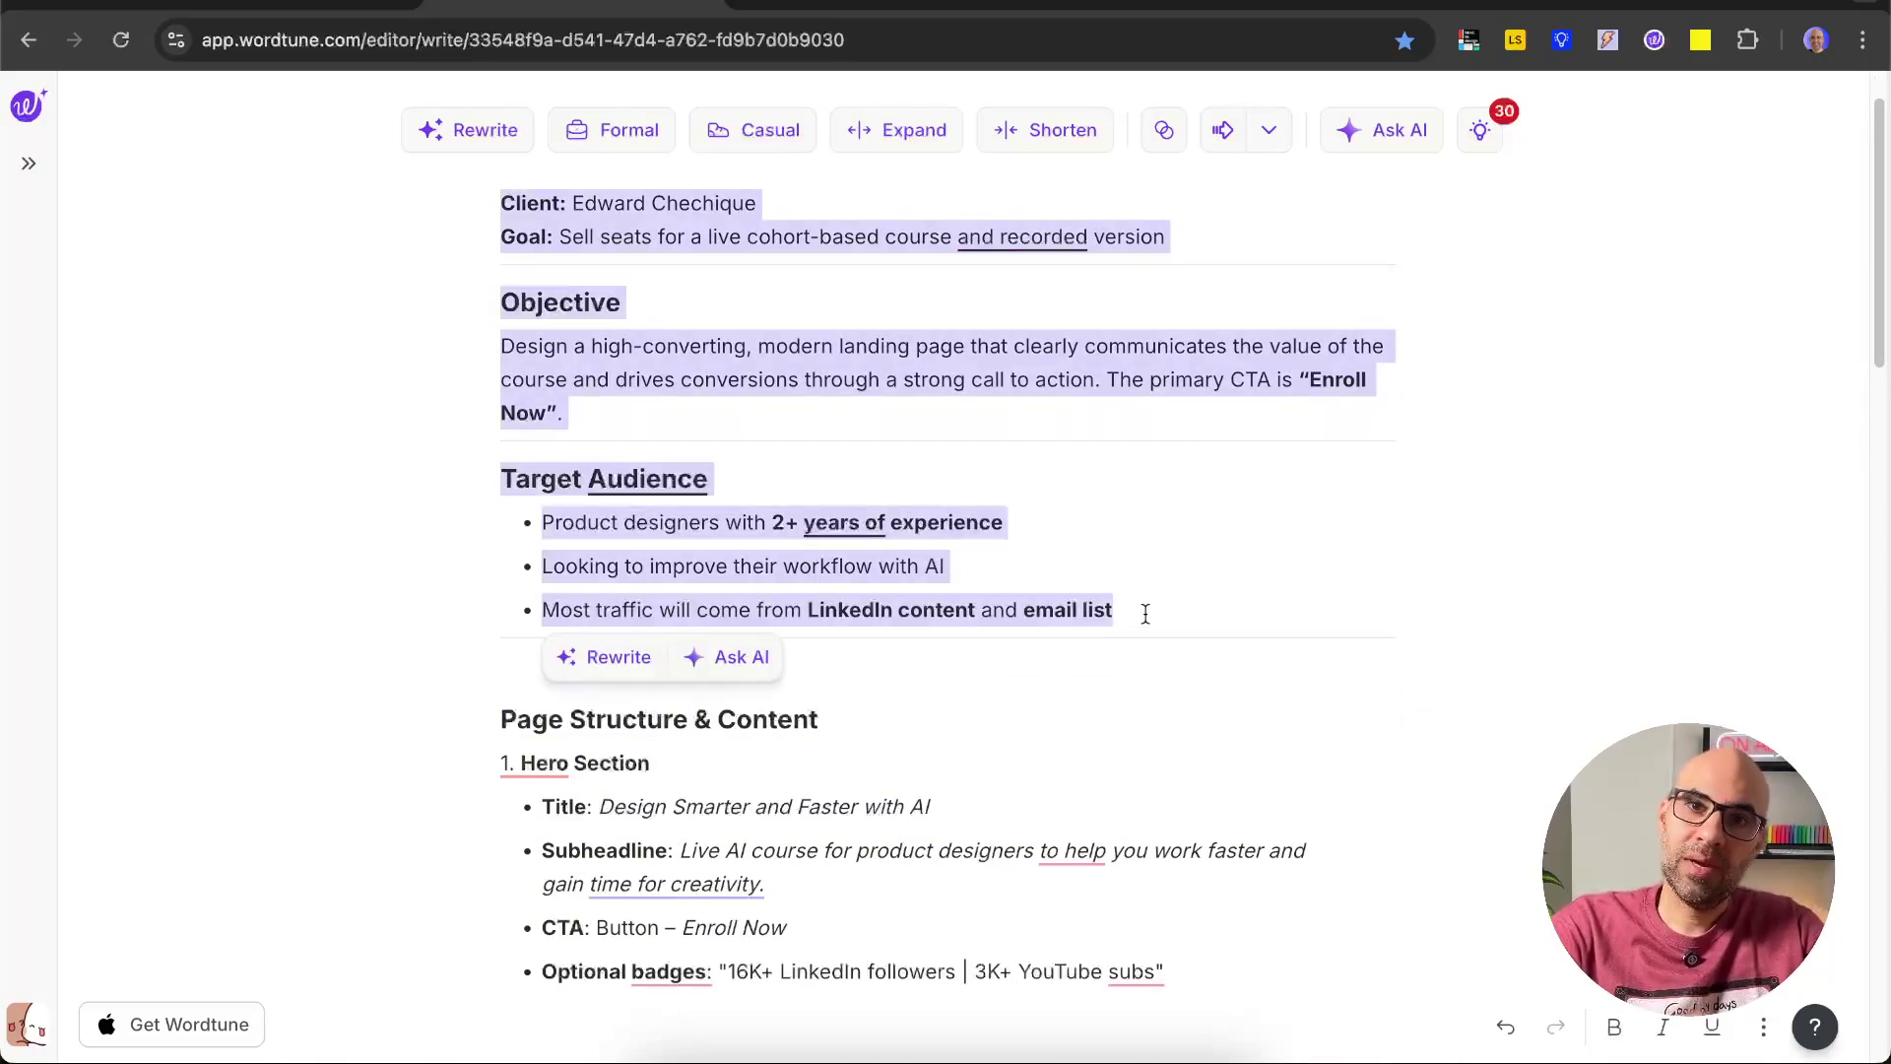
key("ctrl+Tab")
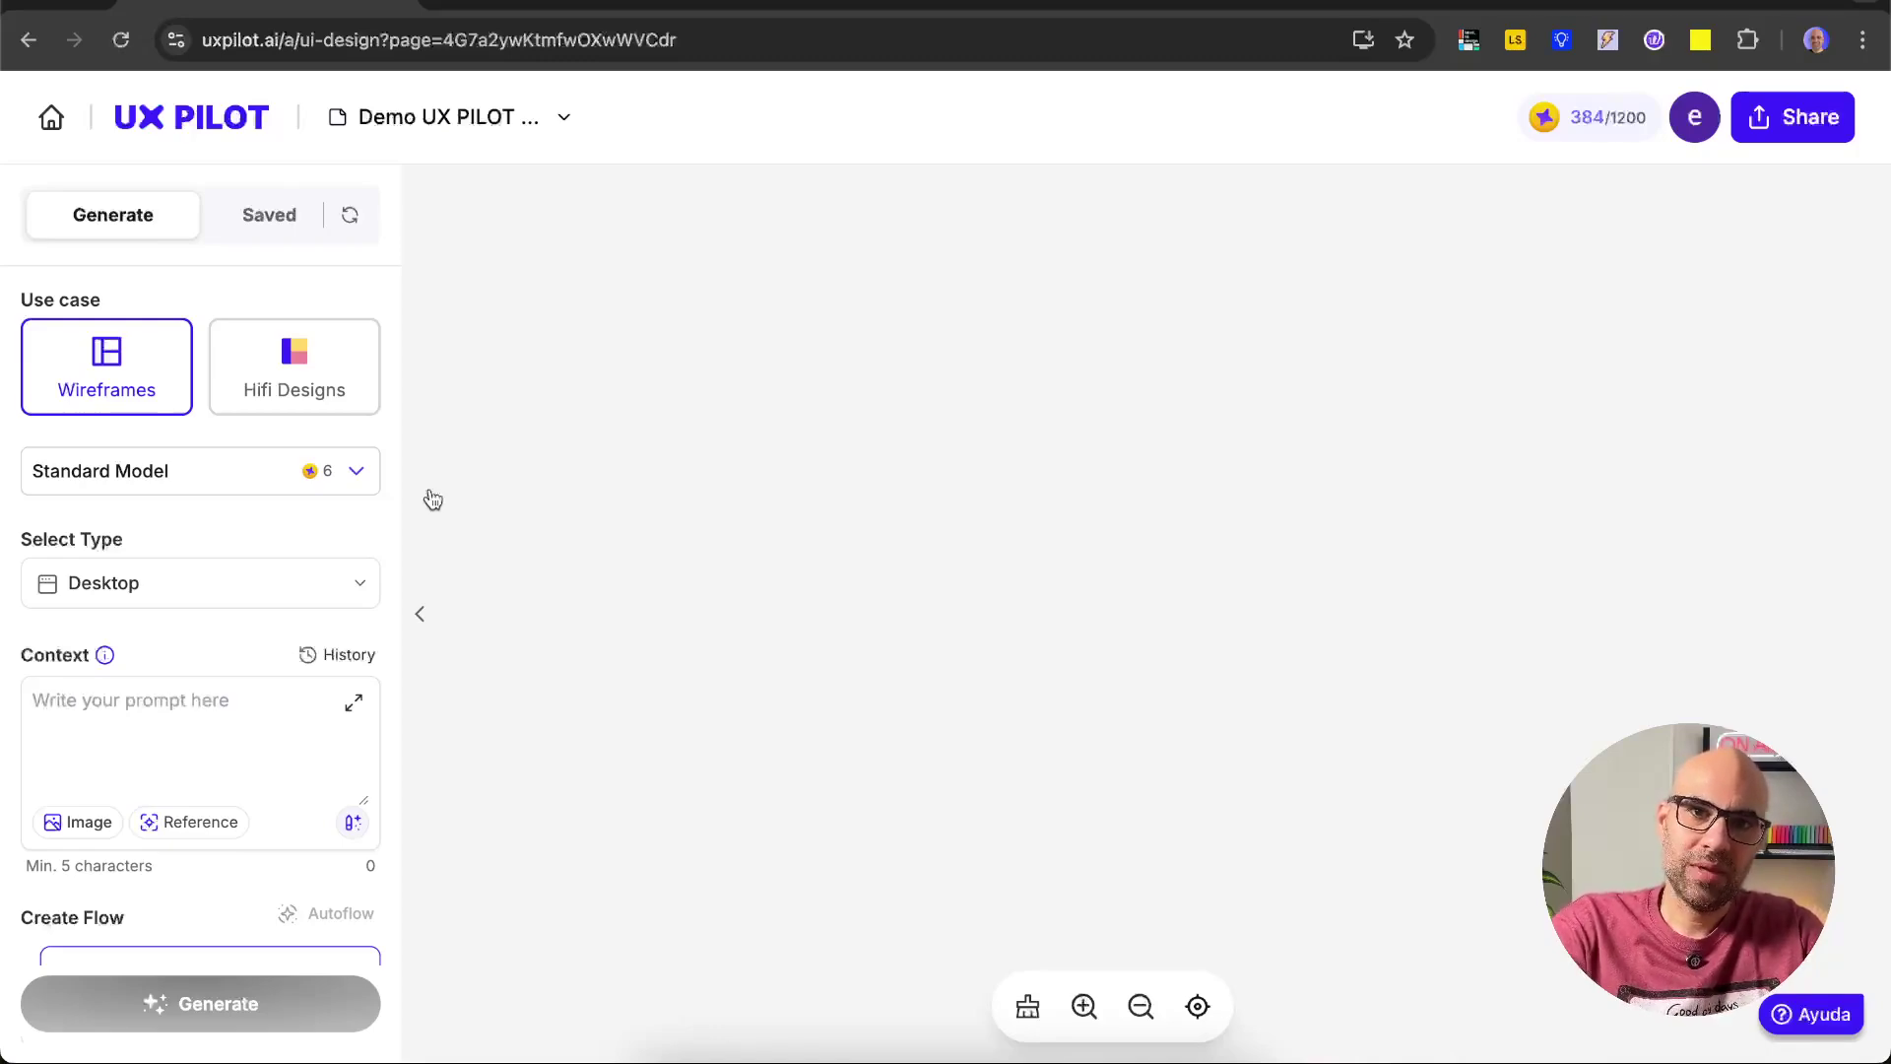
- Keep Standard Model as the AI model and Desktop as the screen type
left_click(335, 472)
left_click(351, 475)
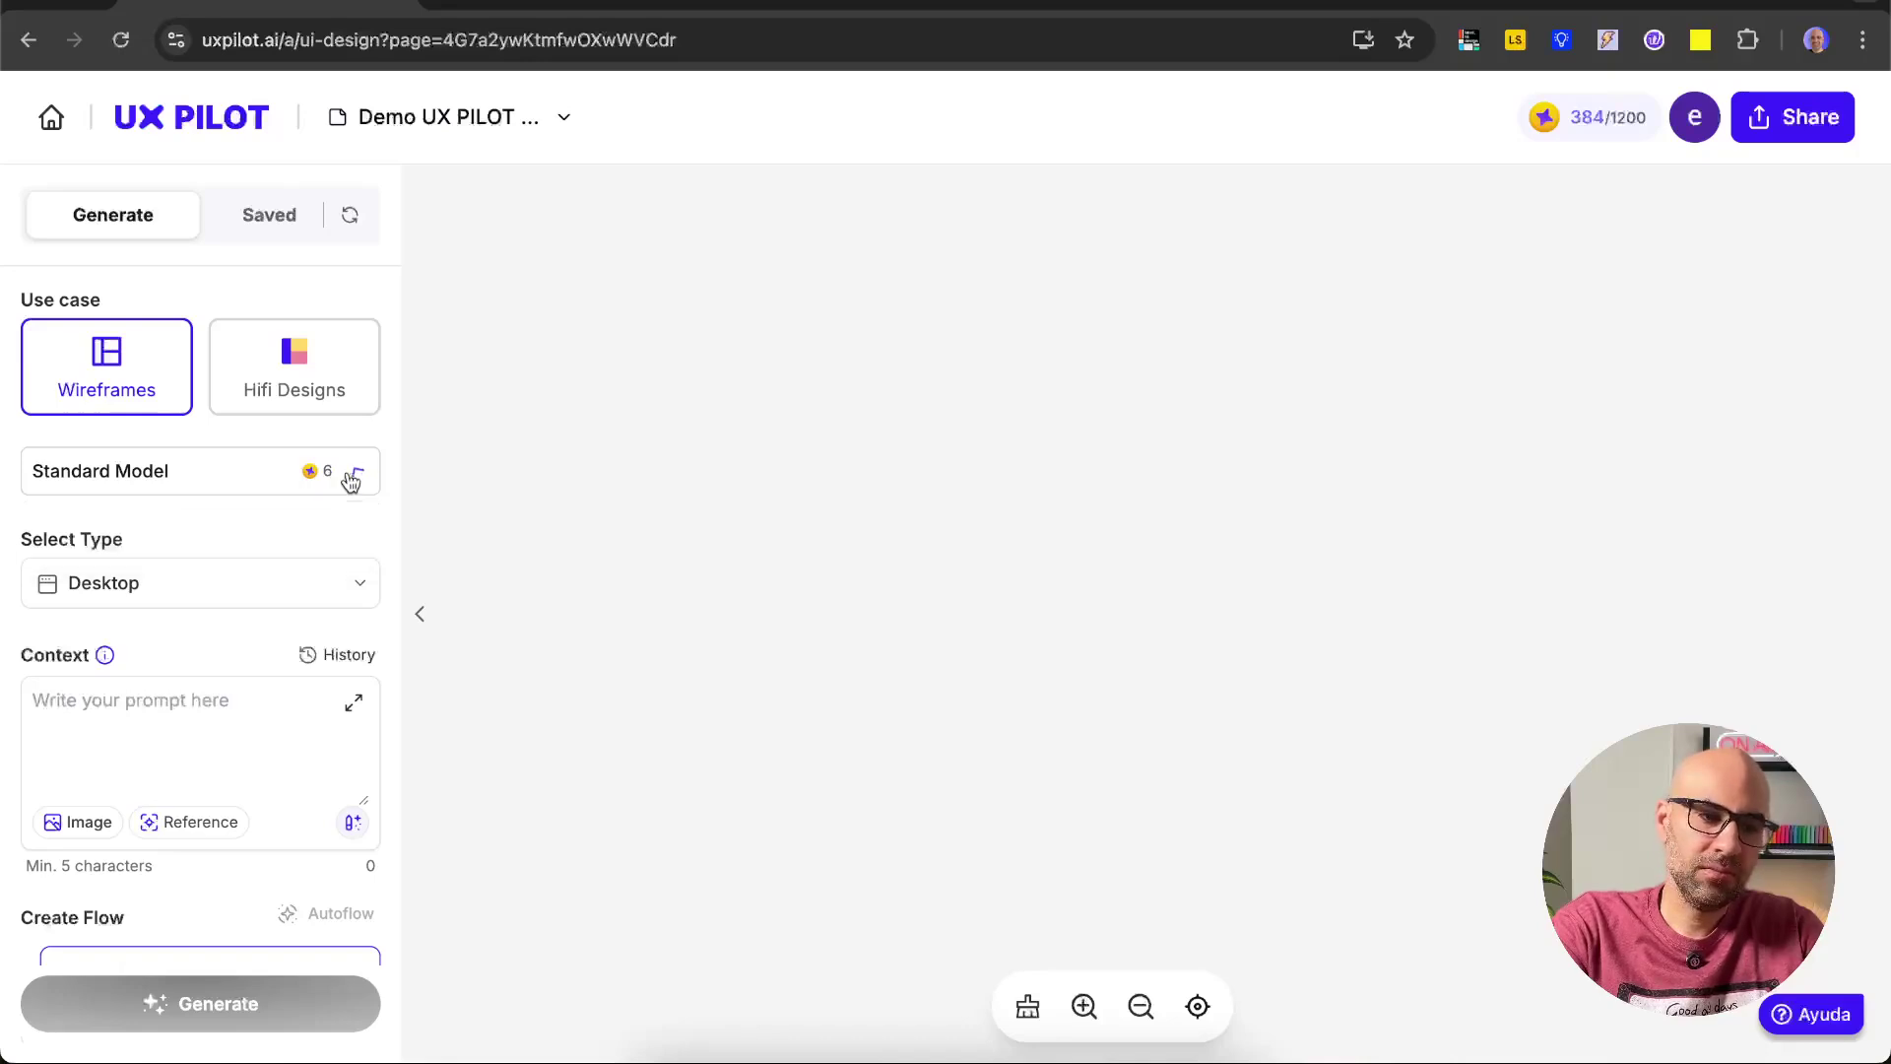
left_click(355, 589)
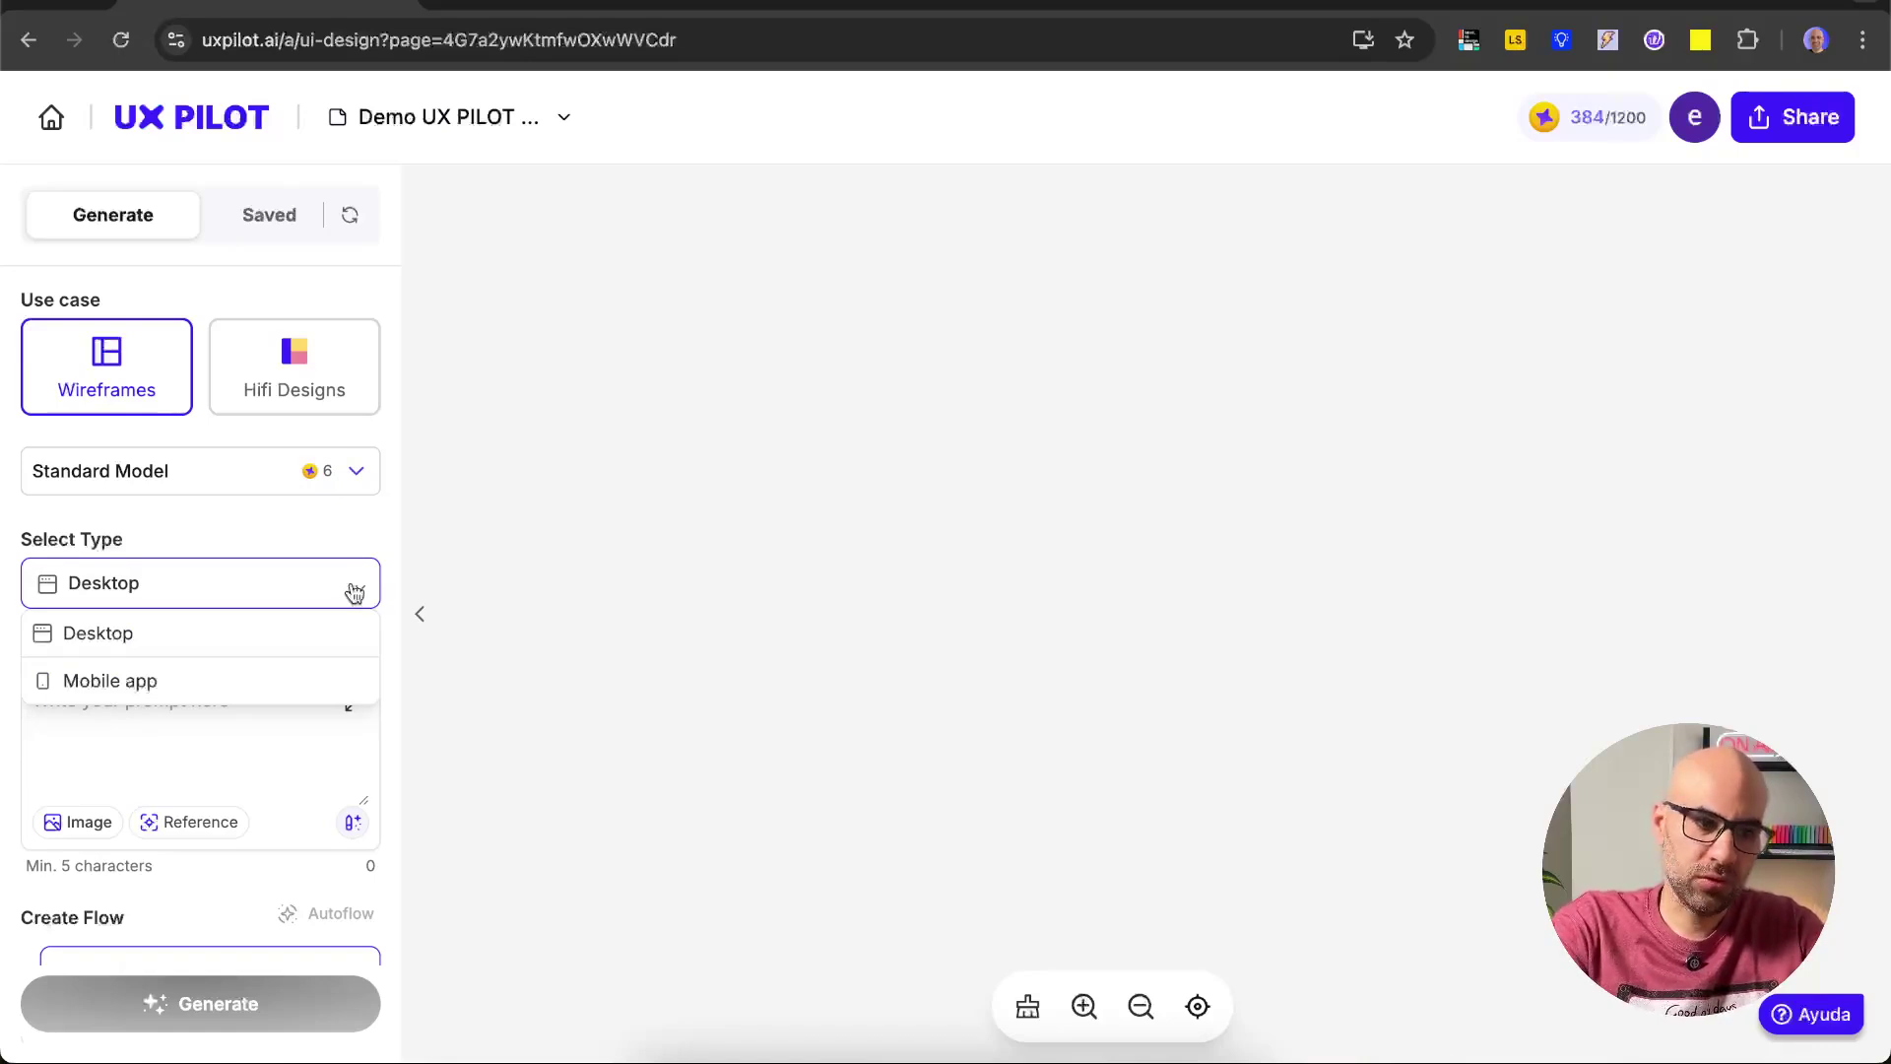
left_click(355, 589)
- Paste the landing page brief into the Context editor and save it with Update Context
left_click(354, 703)
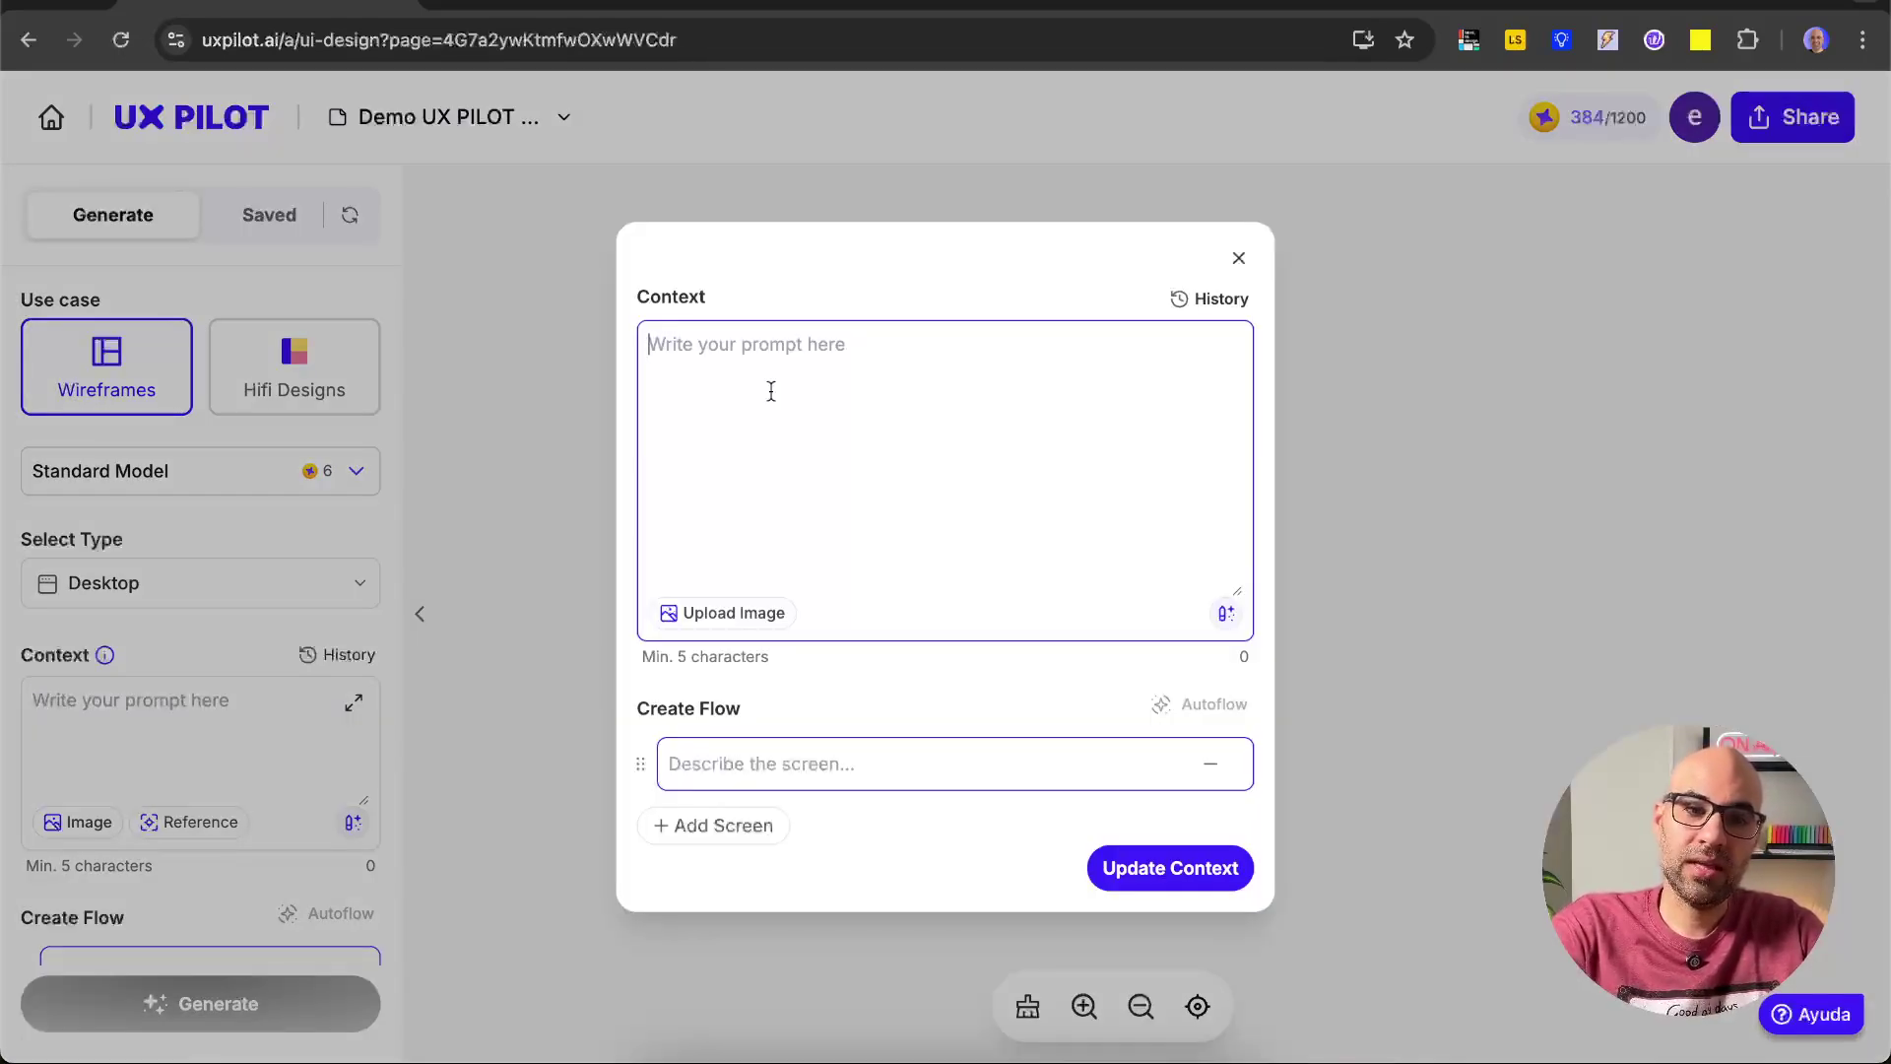
key("super+v")
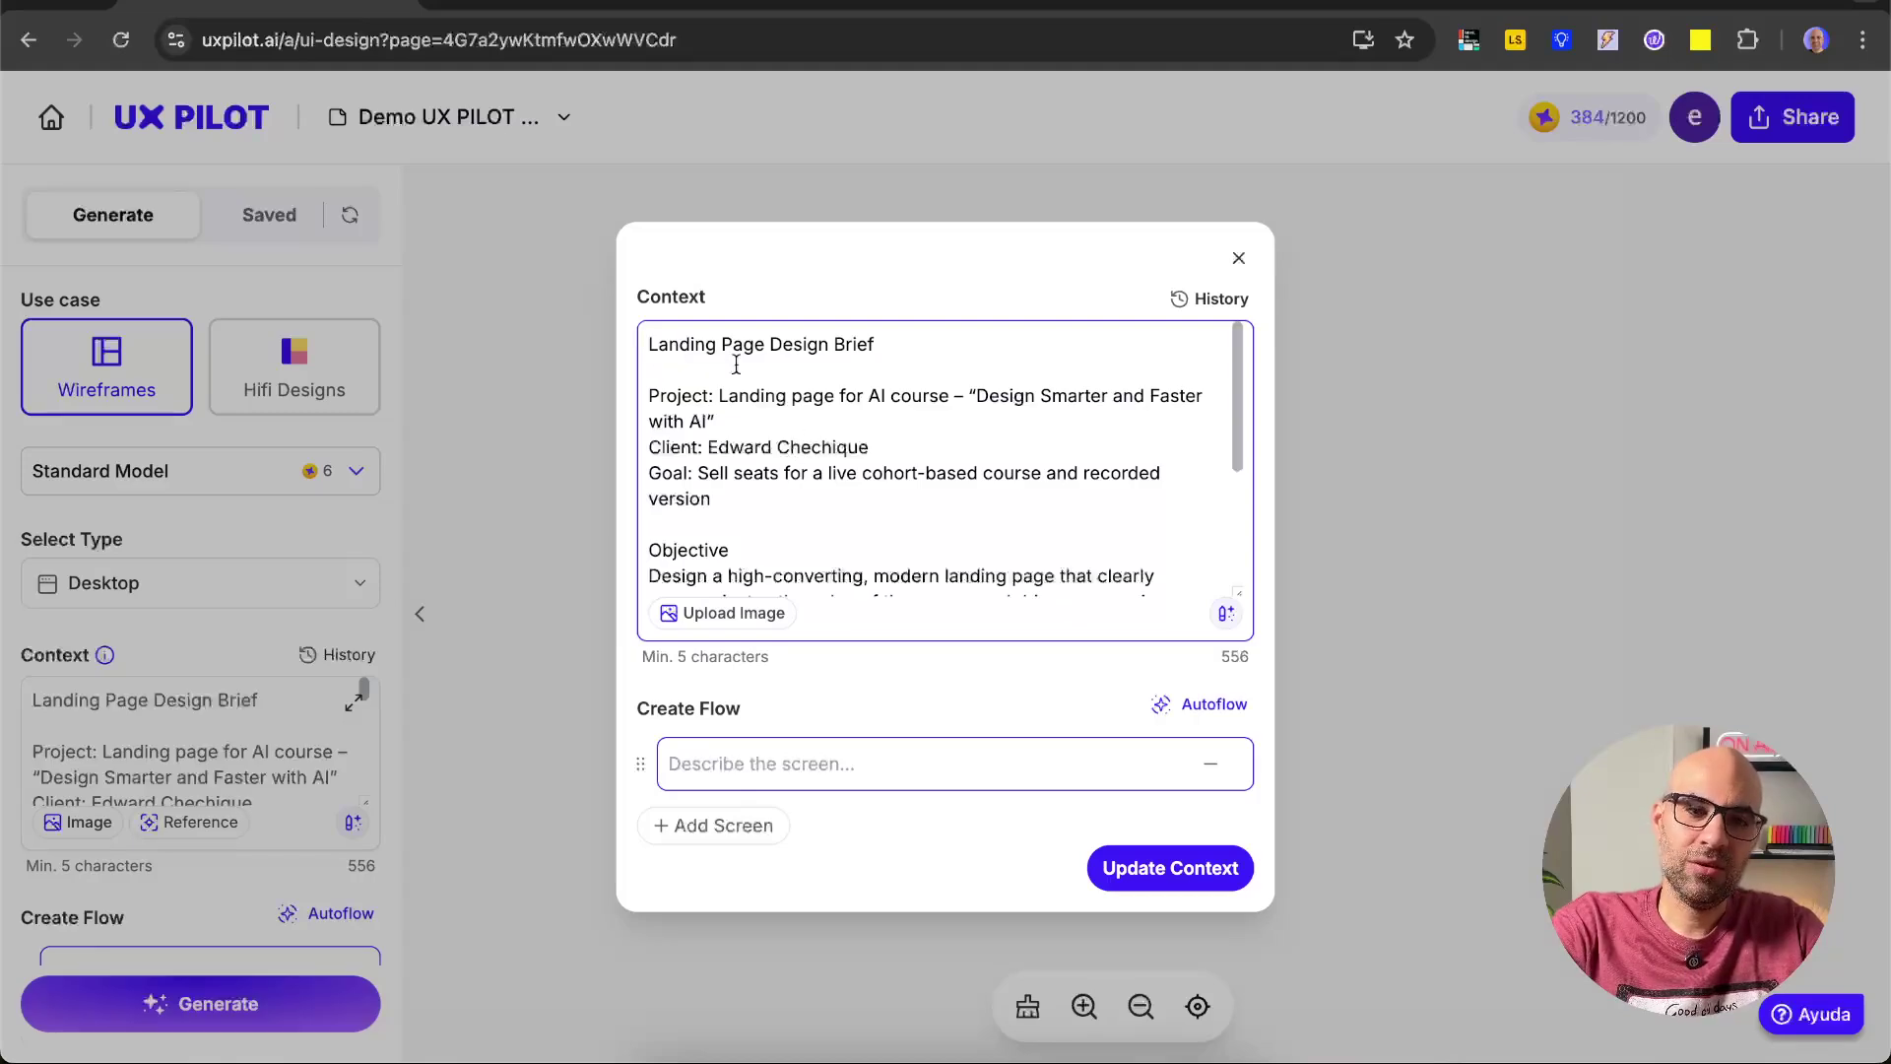
scroll(822, 470, "down", 3)
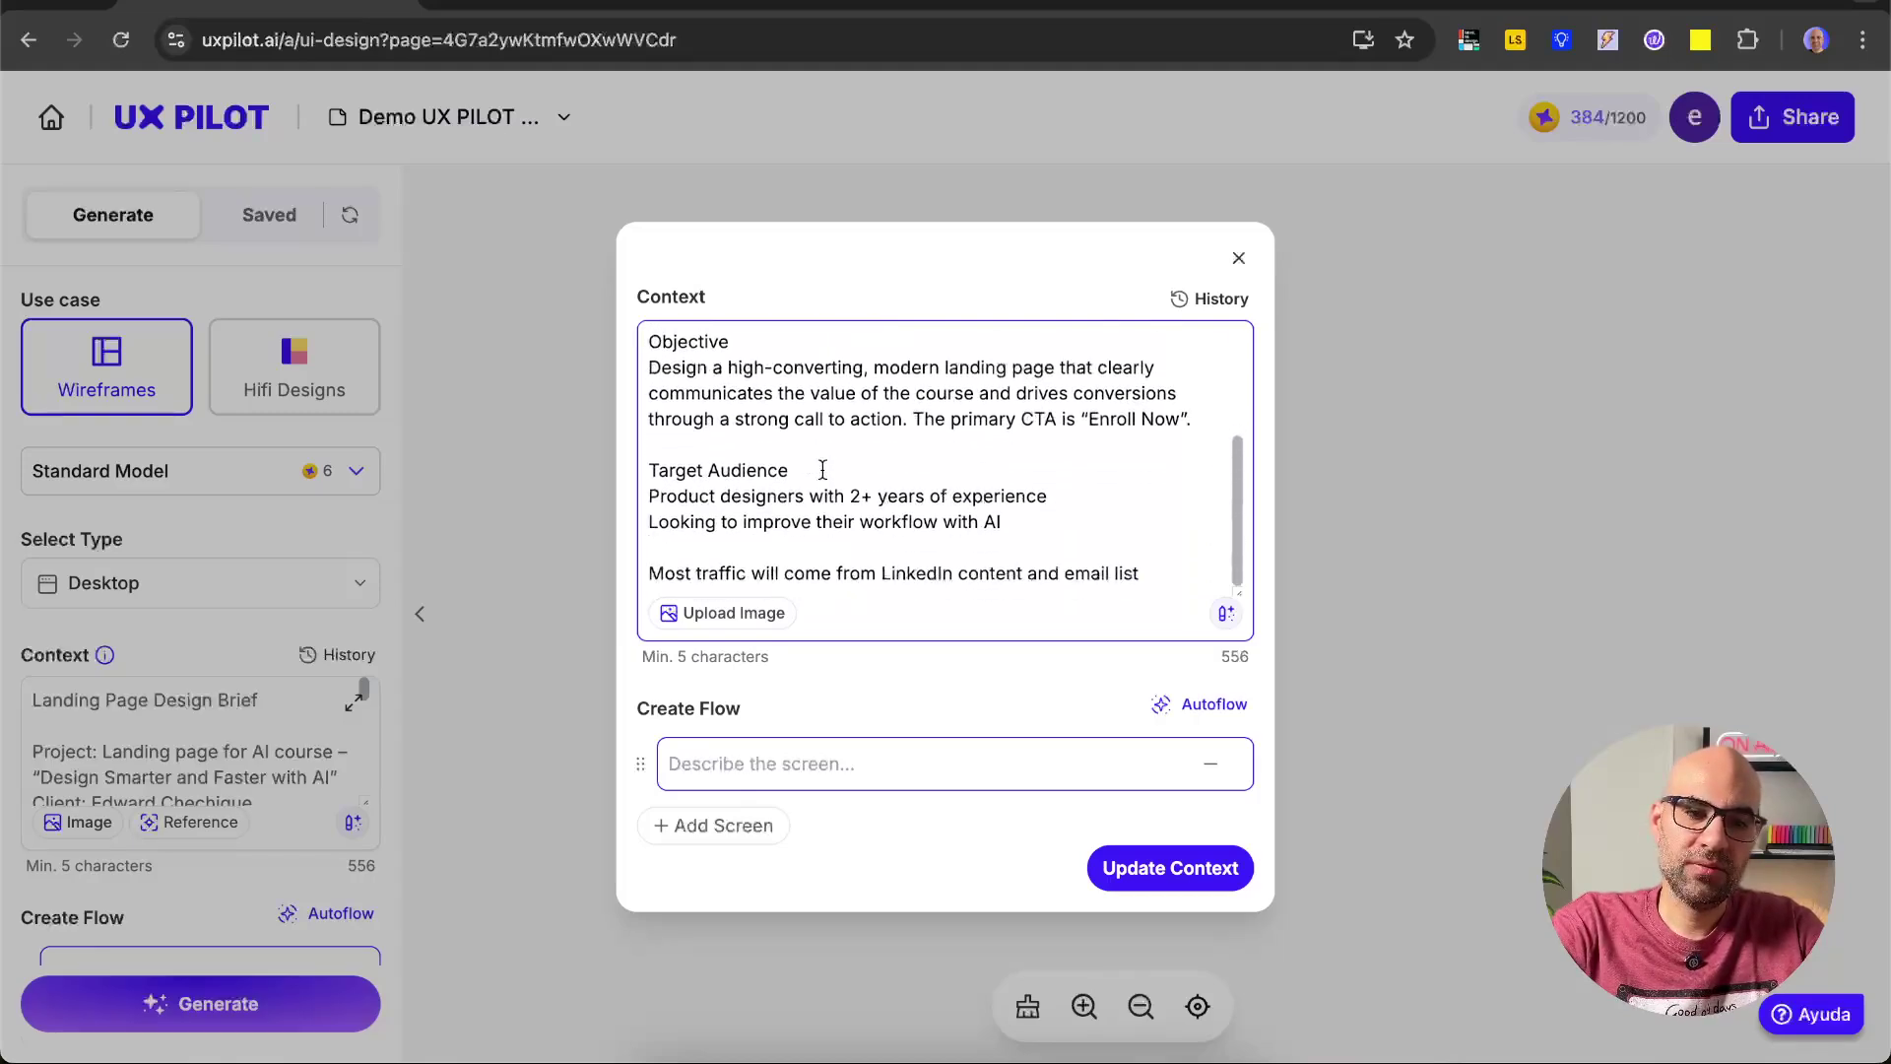
left_click(1208, 871)
scroll(251, 842, "down", 2)
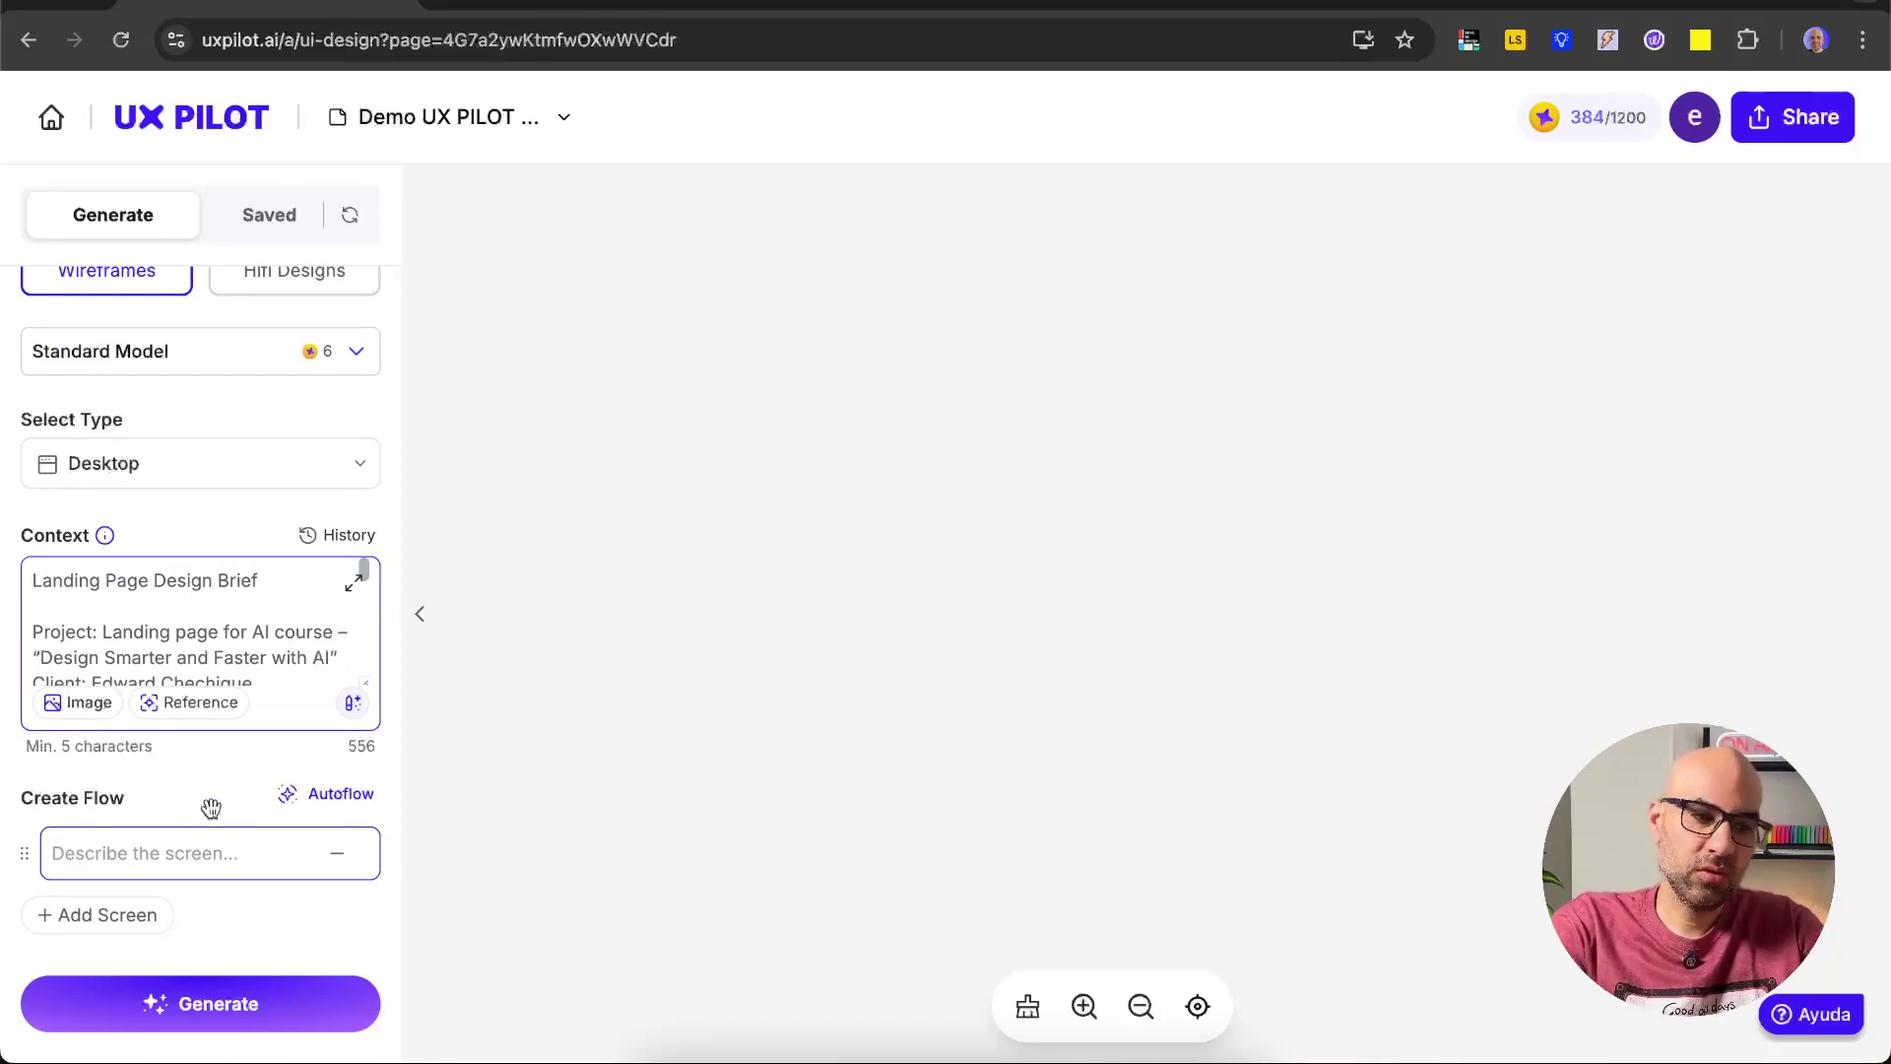
- Add a second flow screen, remove it to leave one screen, and return to Wordtune
left_click(91, 936)
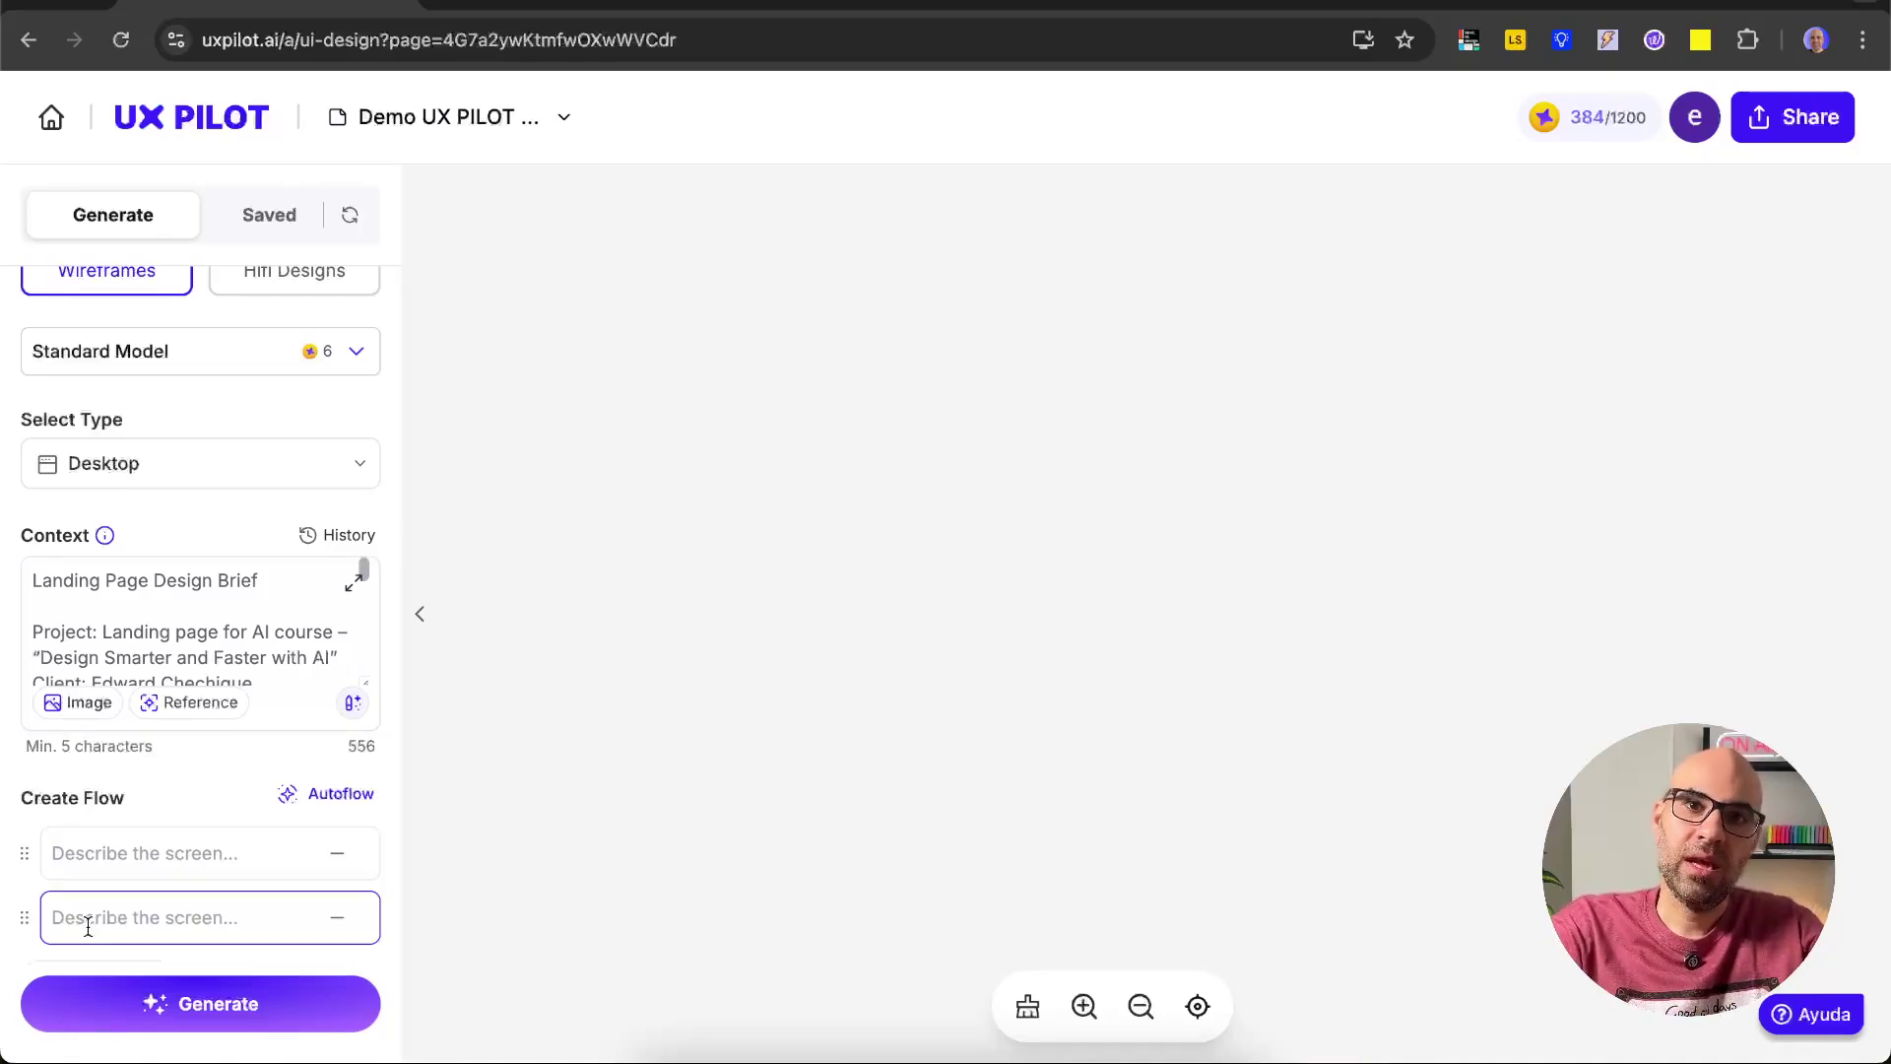
scroll(119, 891, "up", 1)
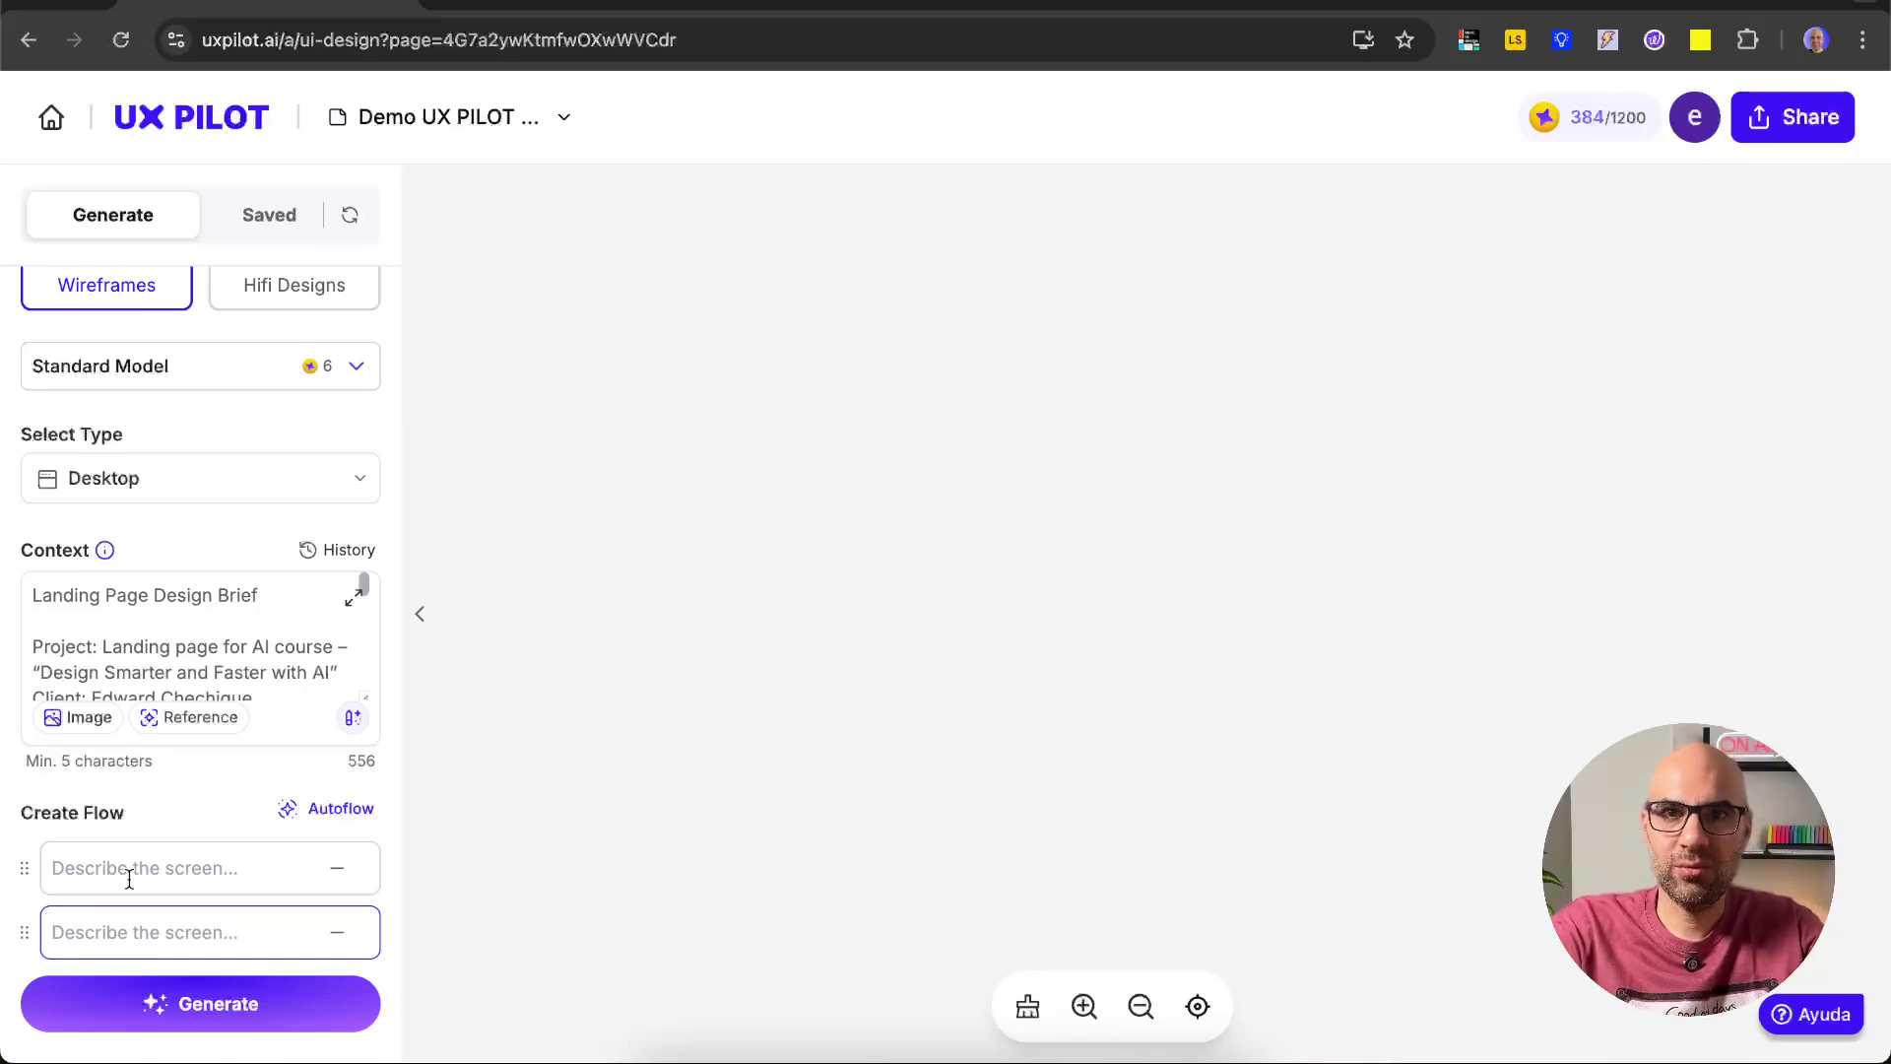
left_click(337, 933)
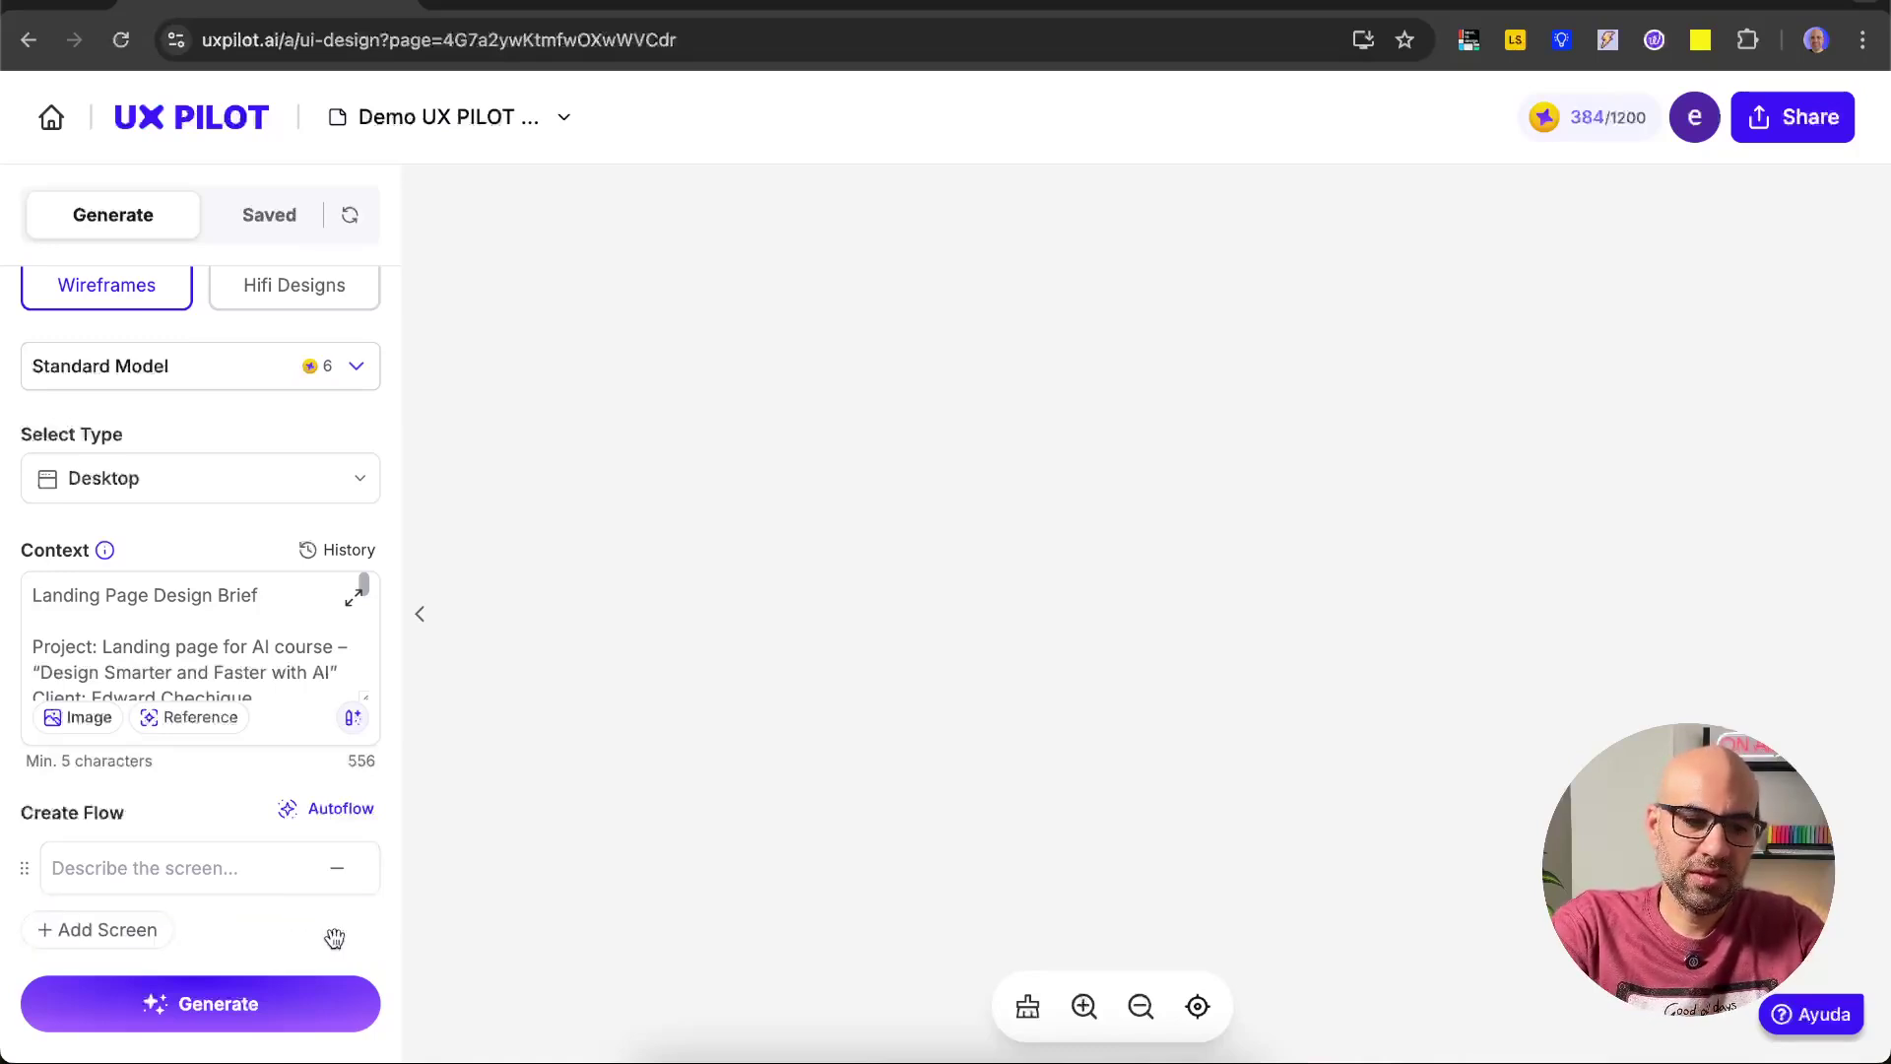
key("ctrl+Tab")
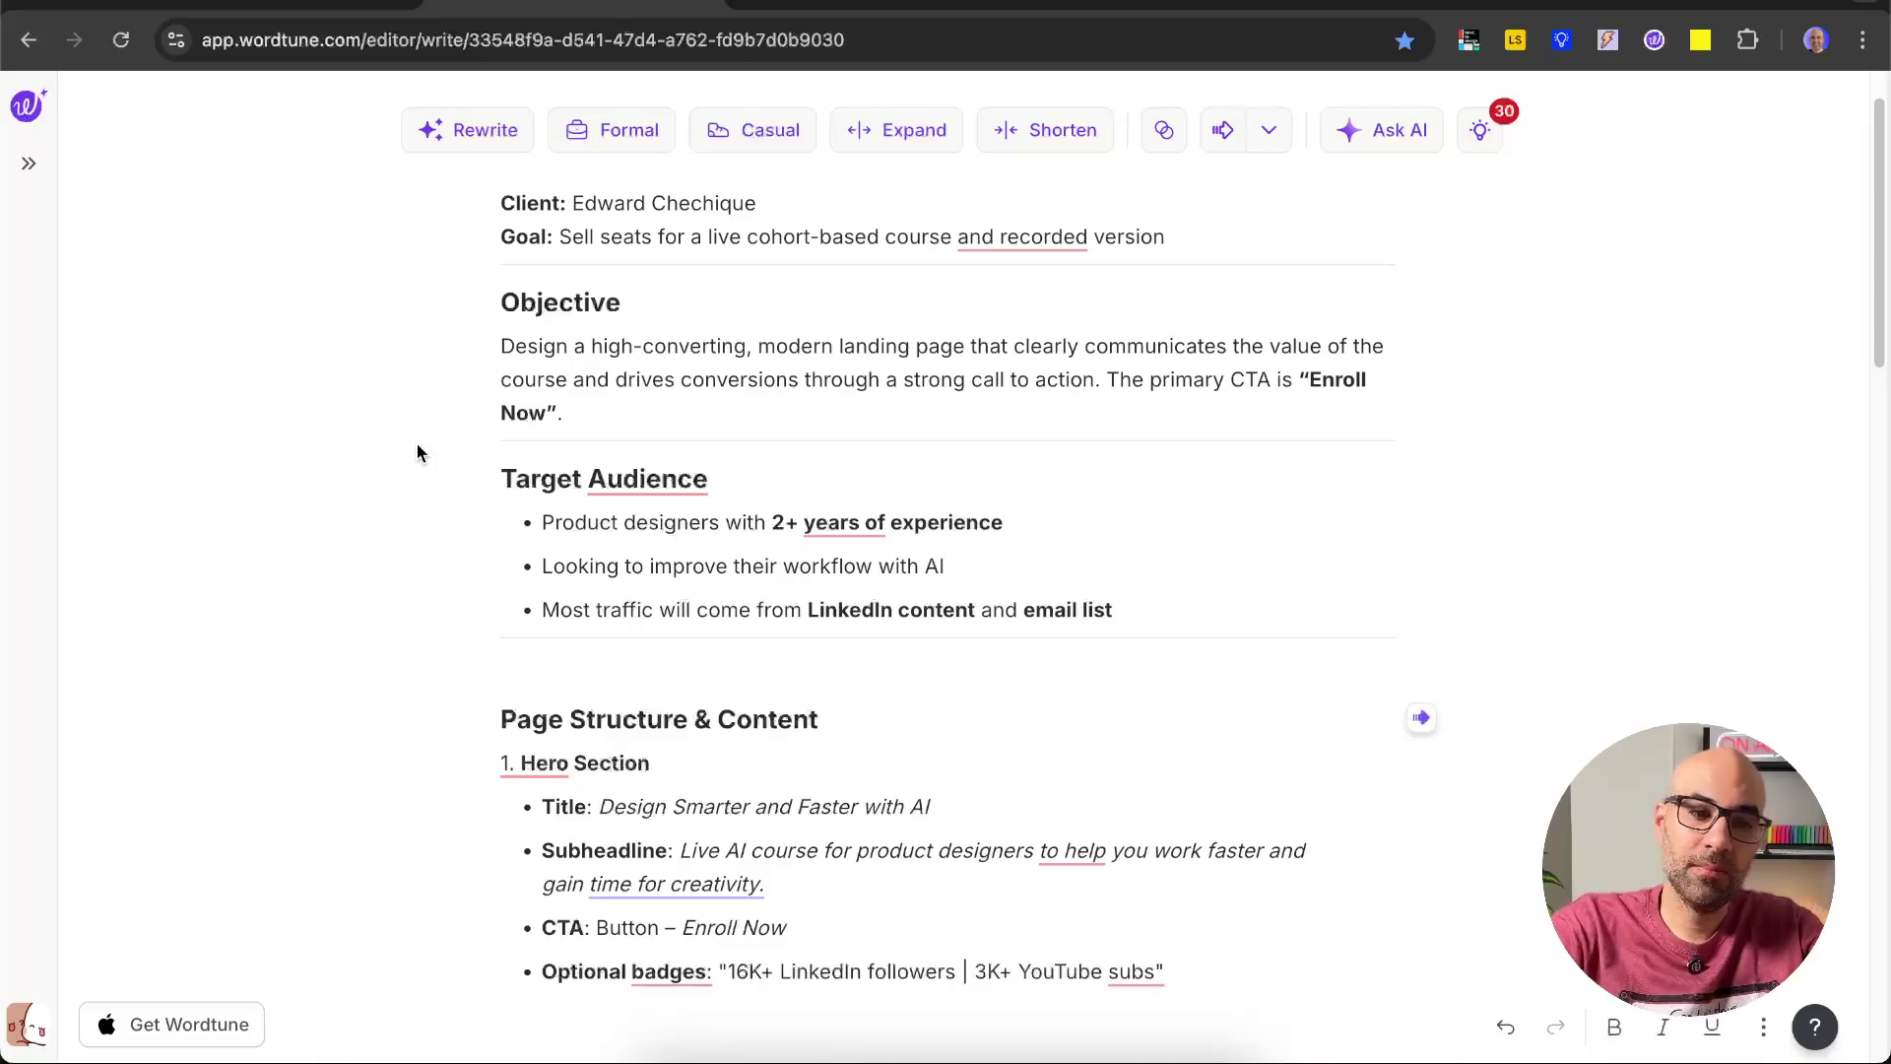
- Select the brief from Page Structure & Content through the closing Style & Design Notes
scroll(680, 863, "down", 9)
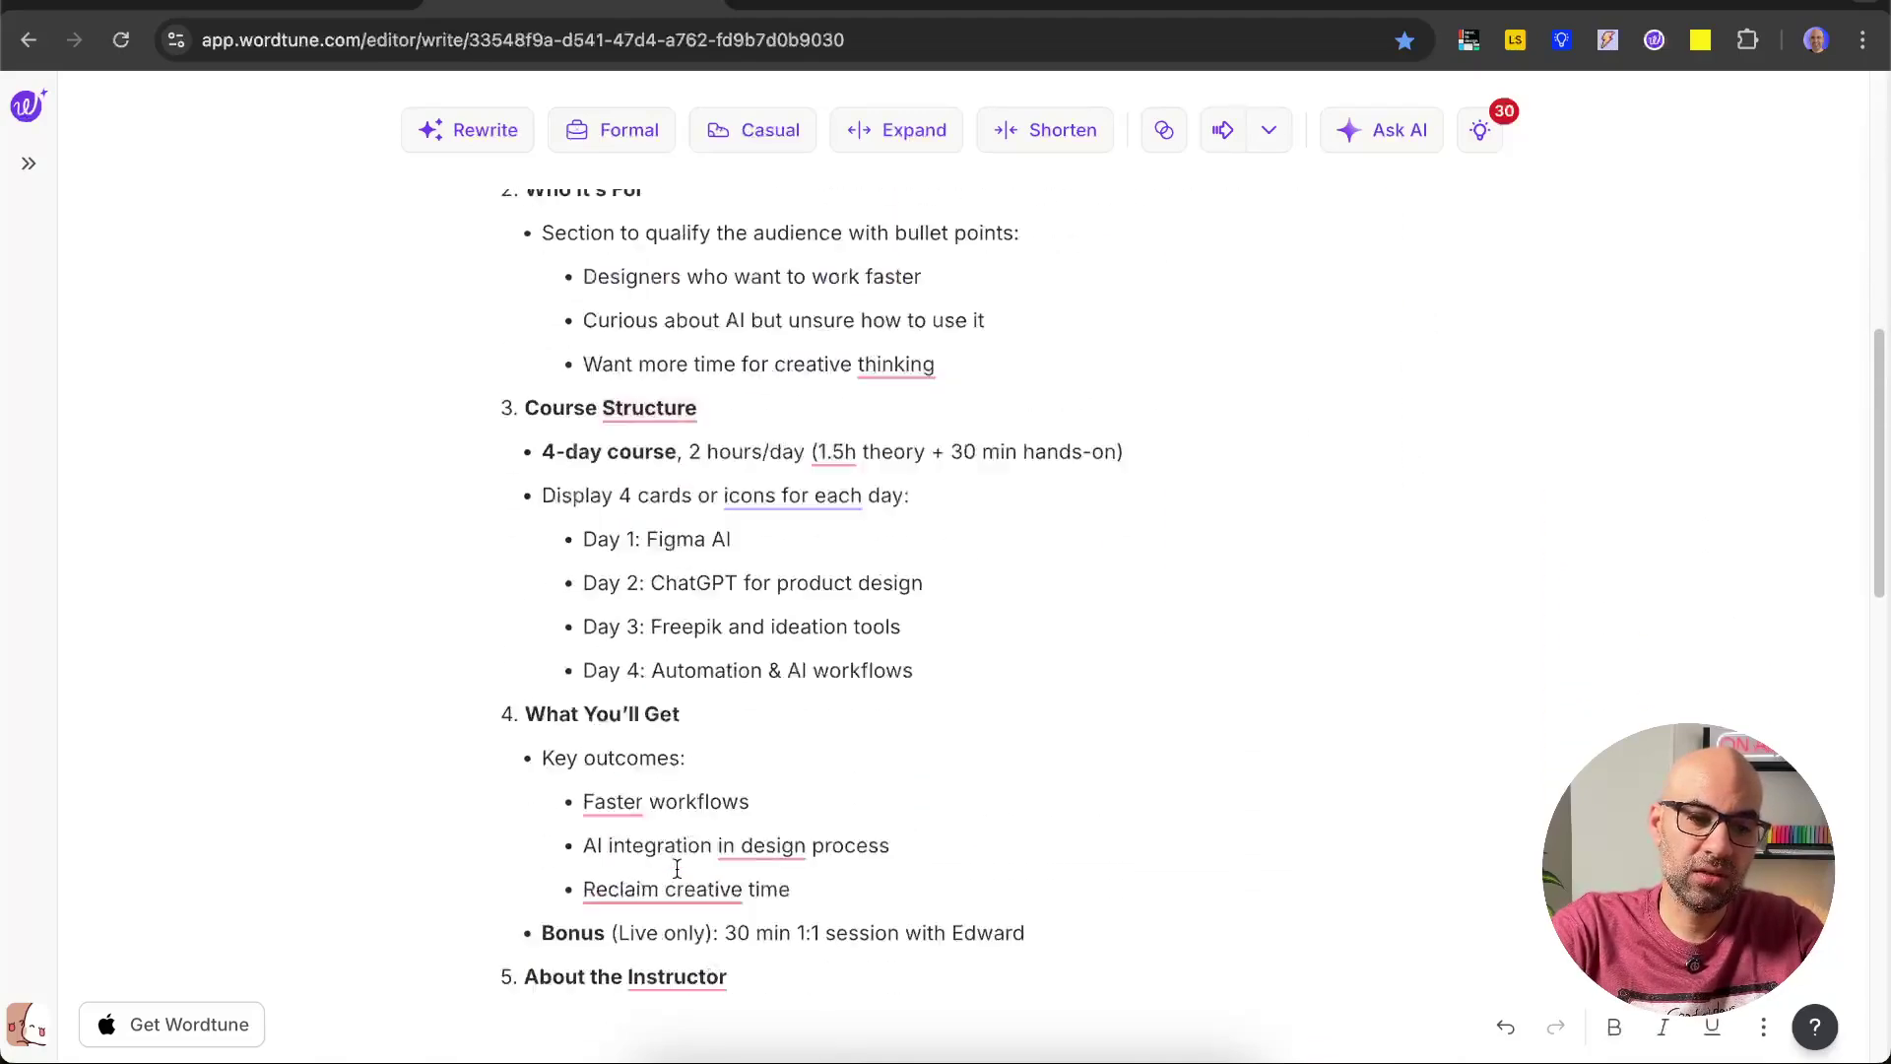
scroll(677, 868, "down", 9)
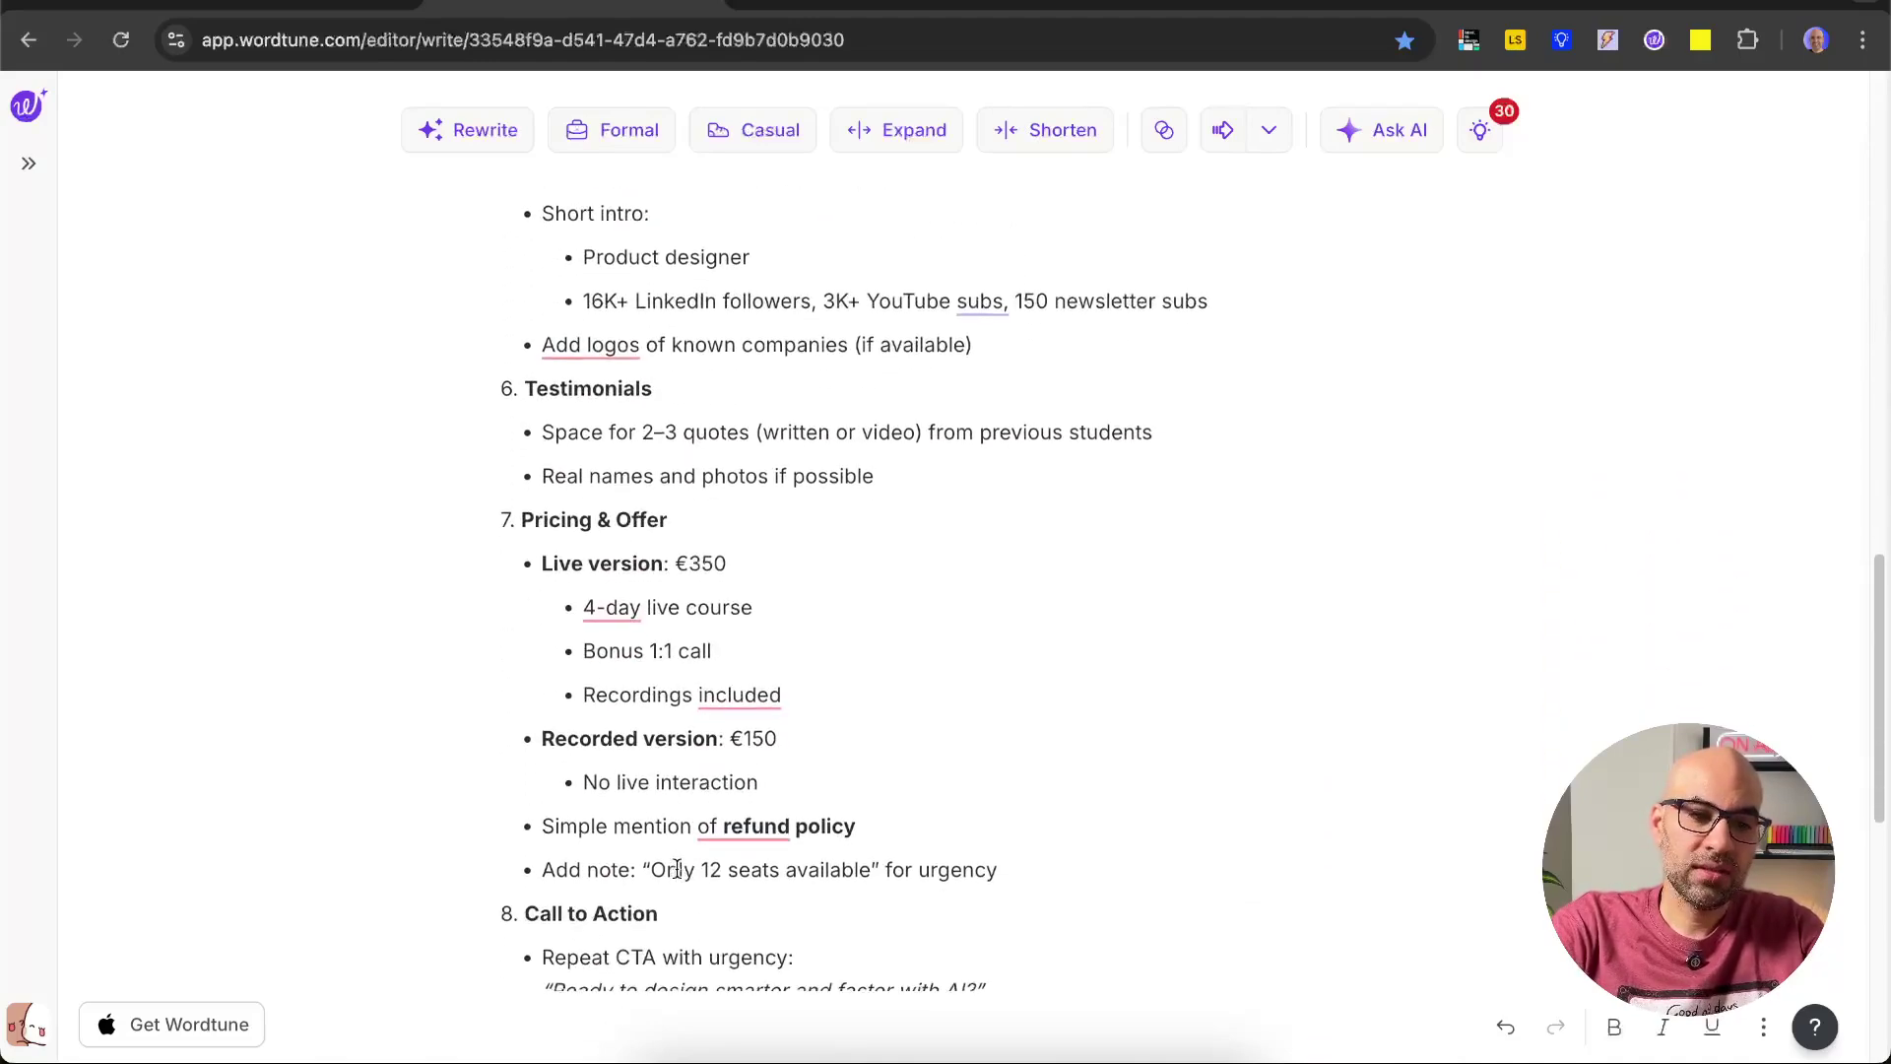
scroll(677, 868, "down", 2)
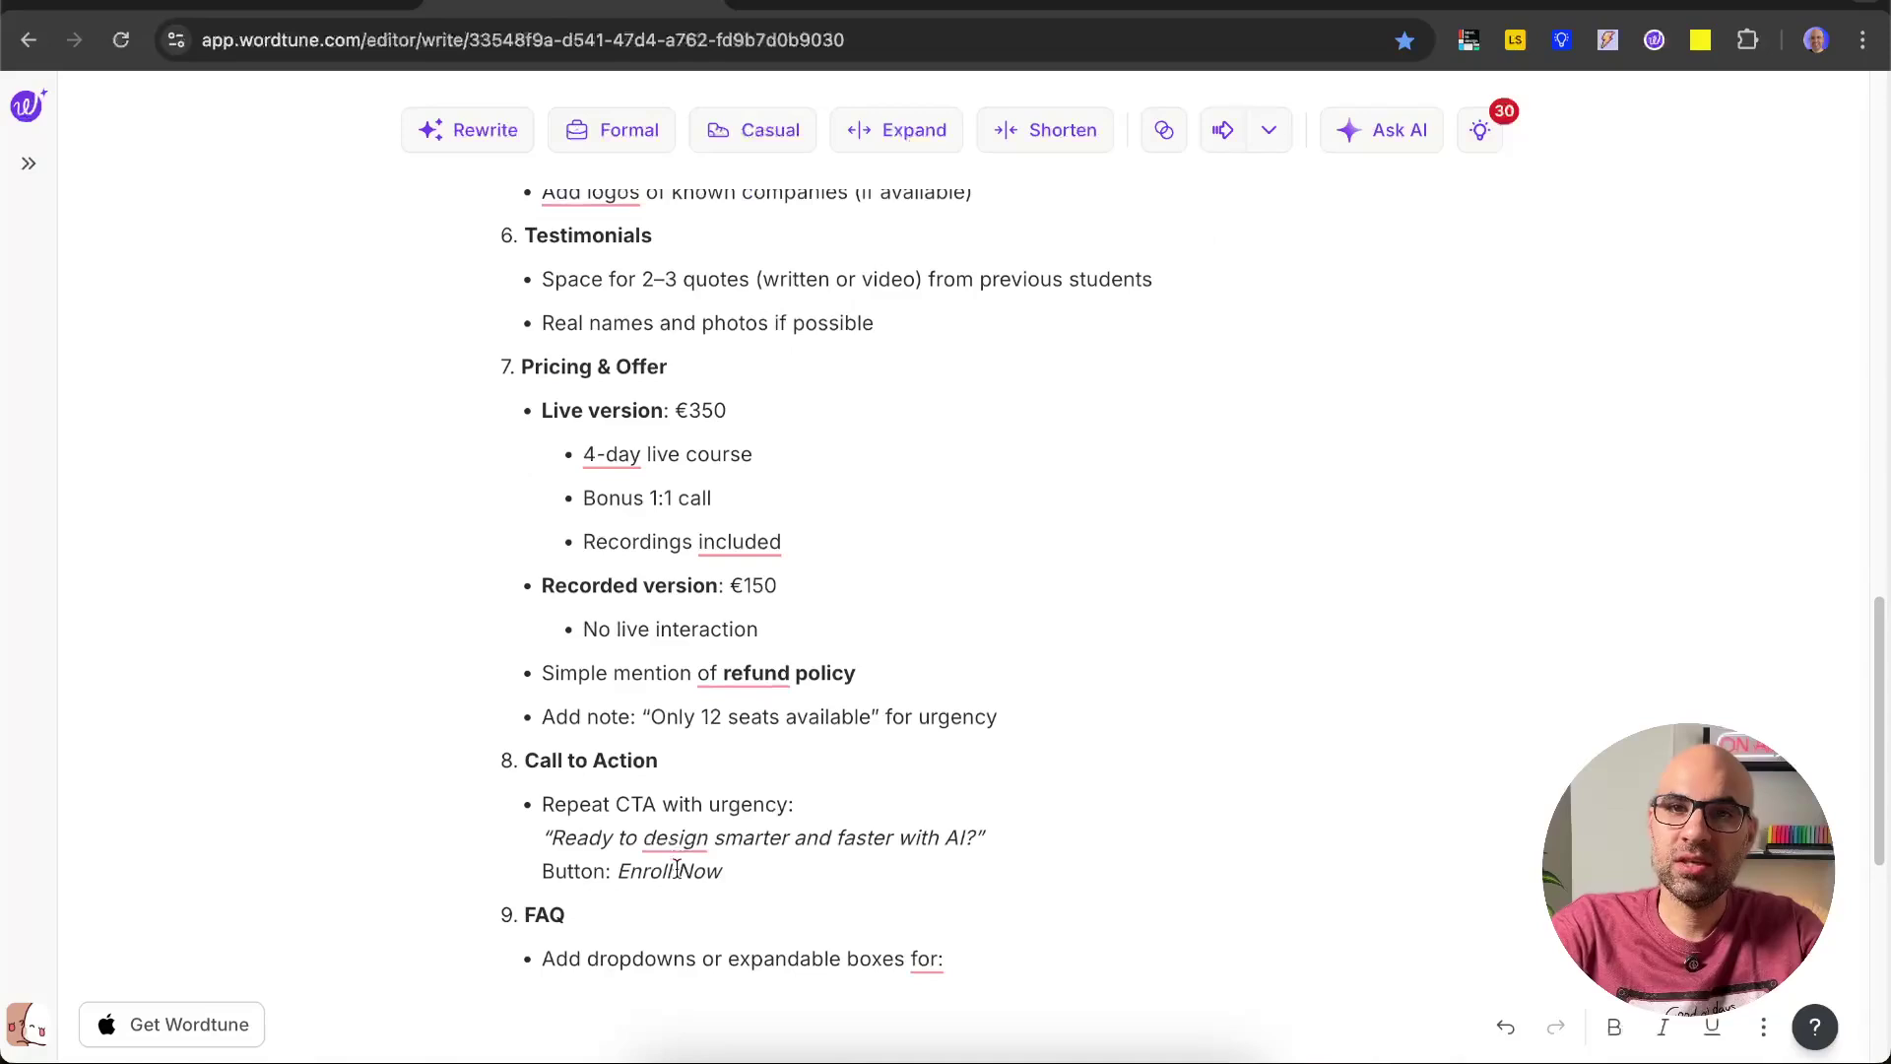
key("super+a")
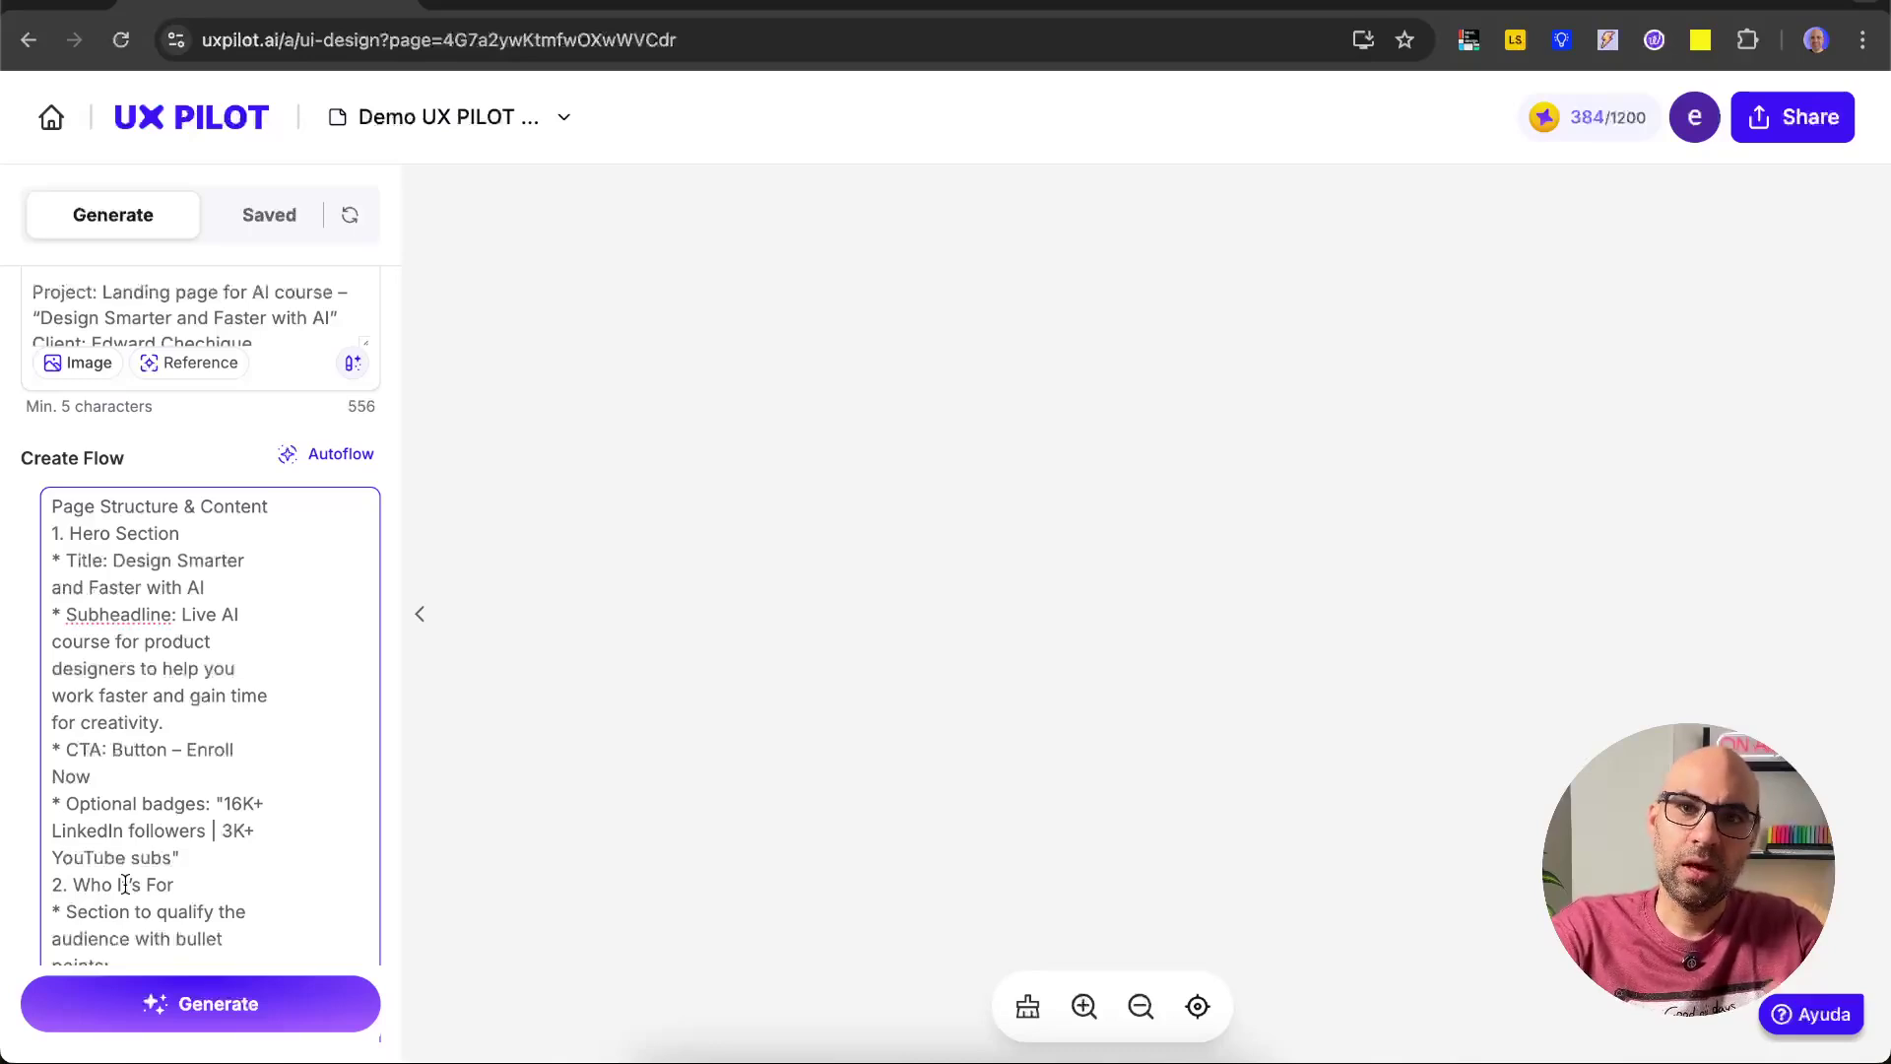
- Generate the desktop landing page wireframe from the pasted page-structure description
left_click(126, 1025)
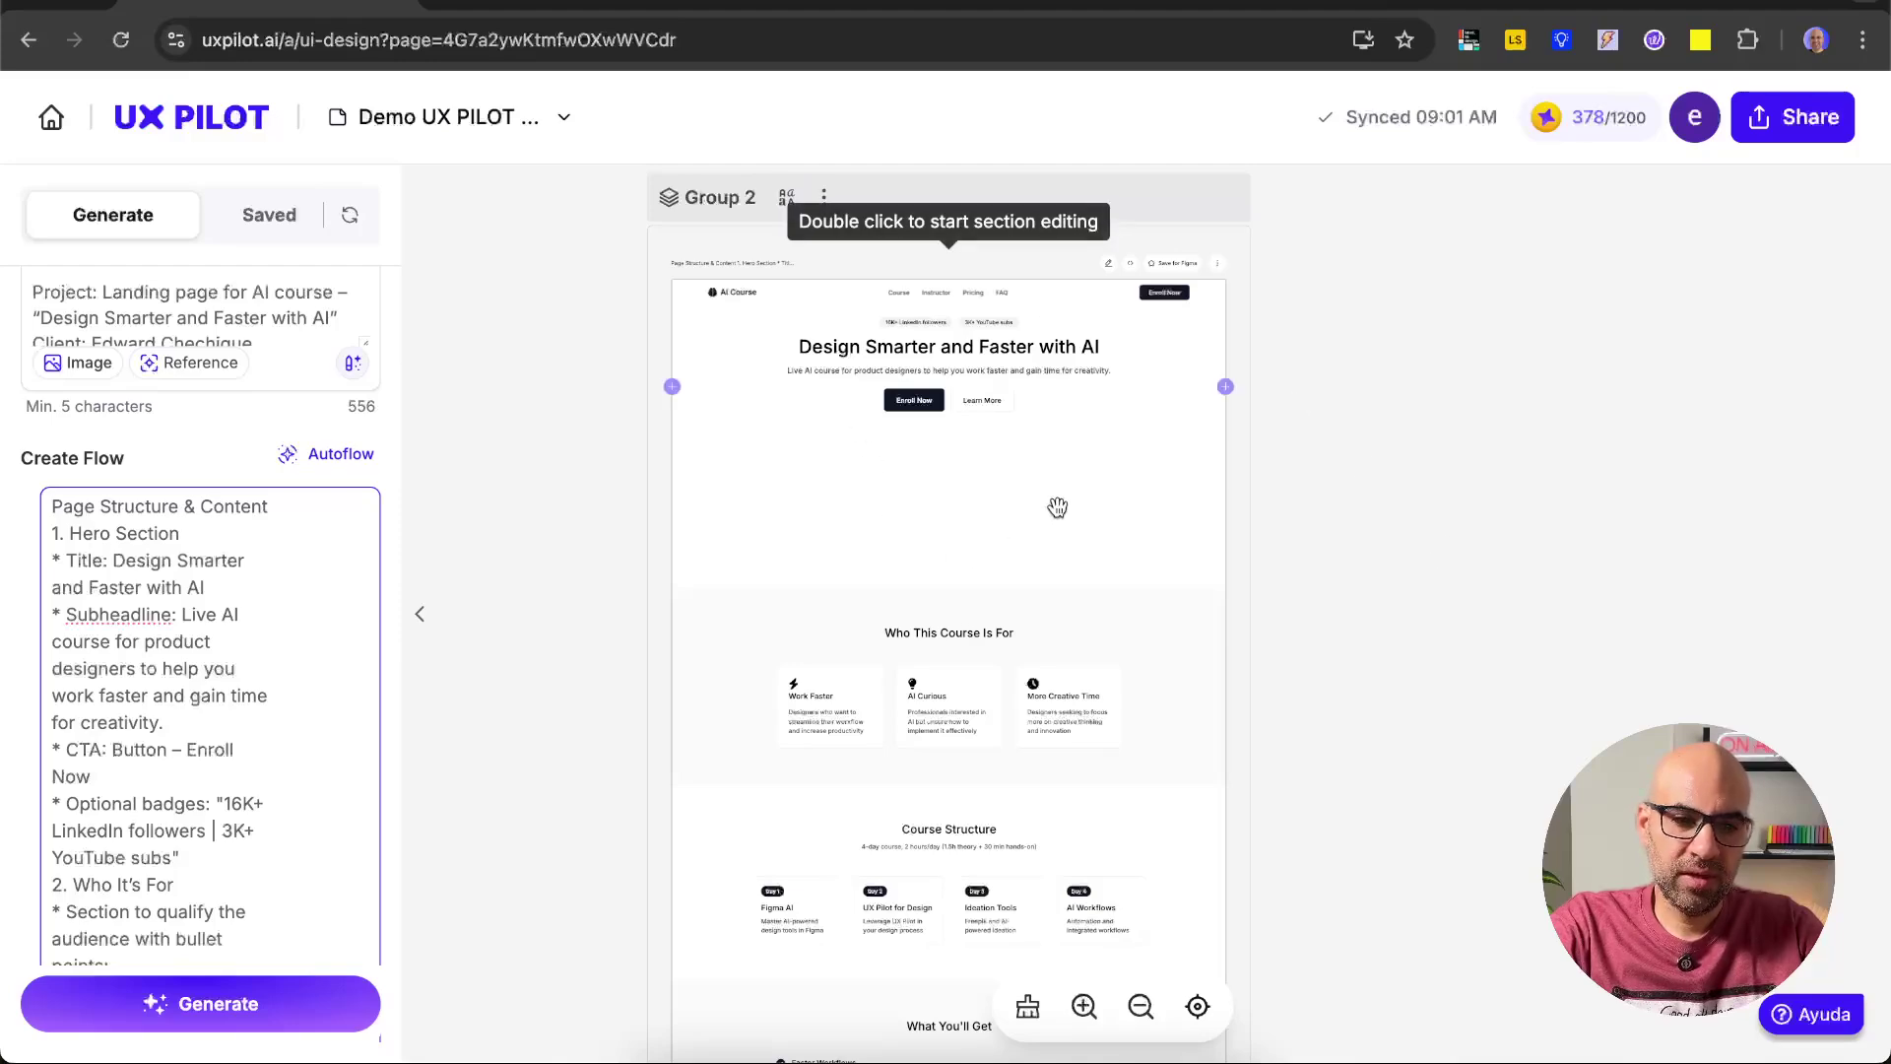
scroll(899, 714, "down", 5)
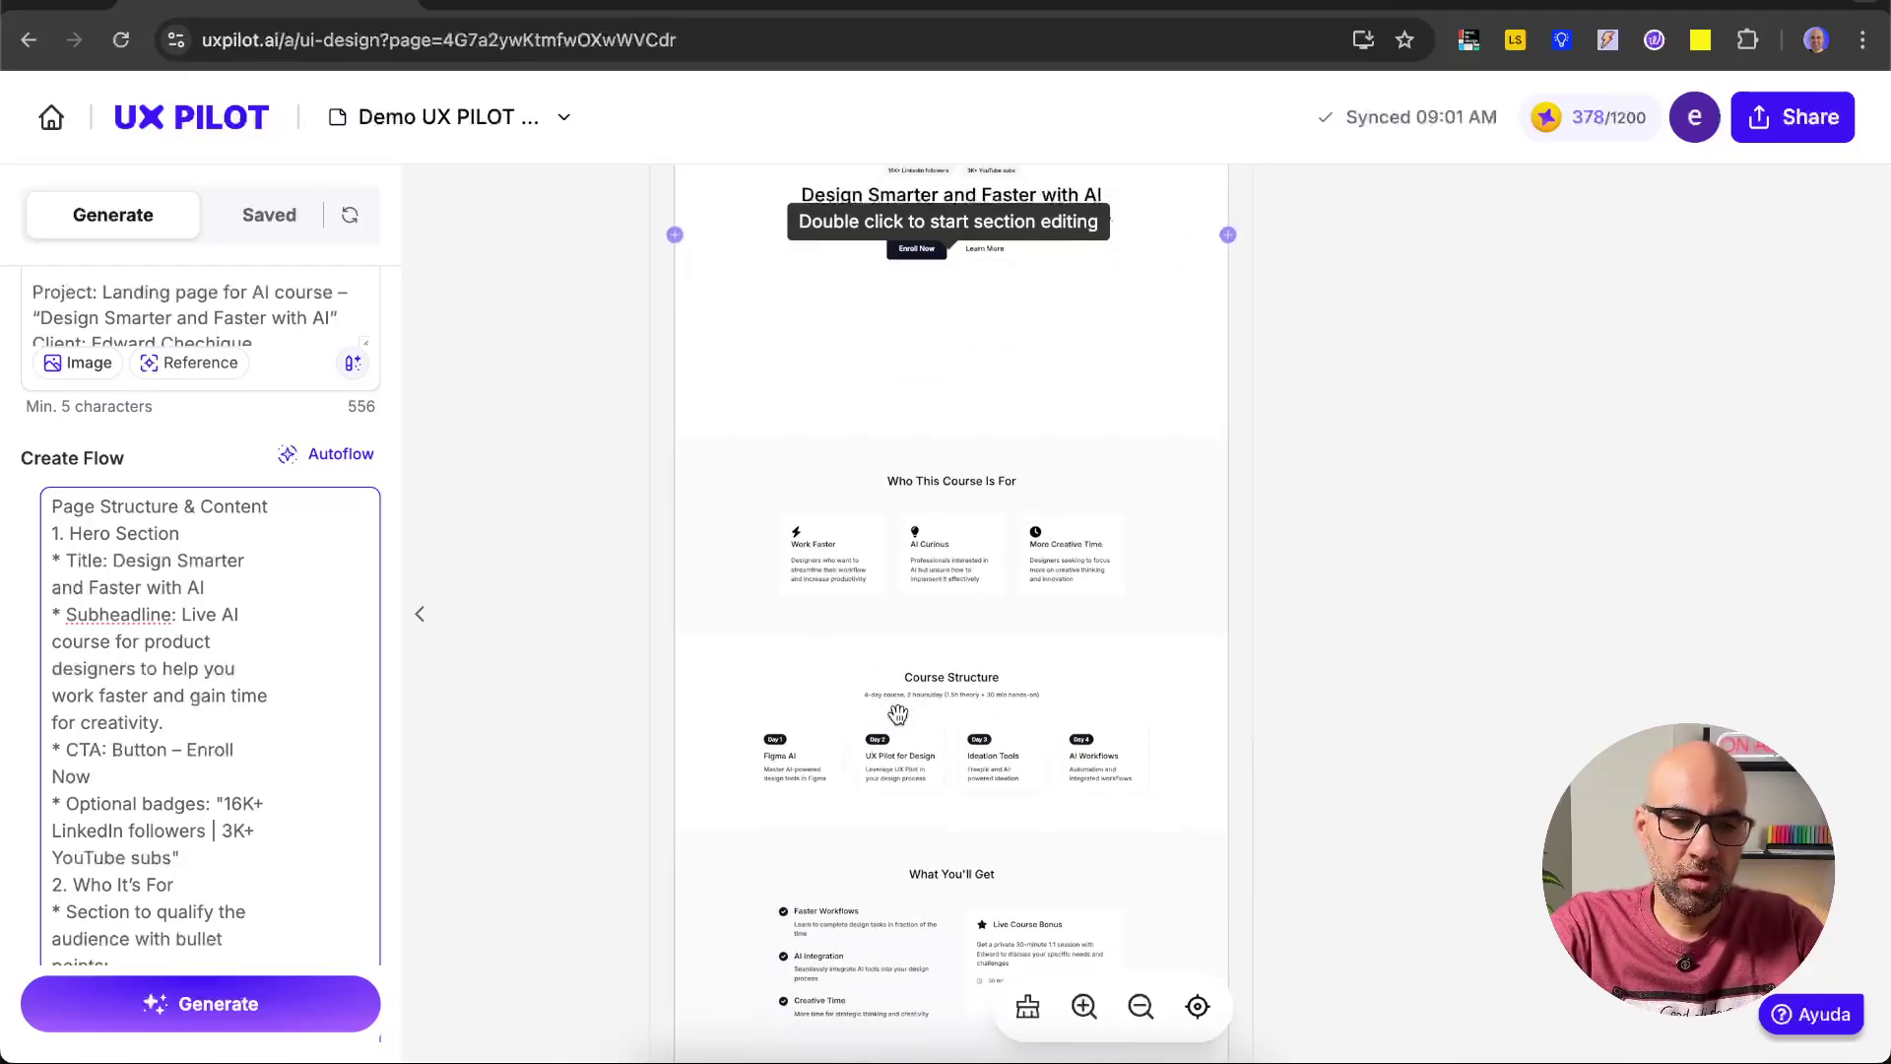
scroll(967, 756, "up", 5)
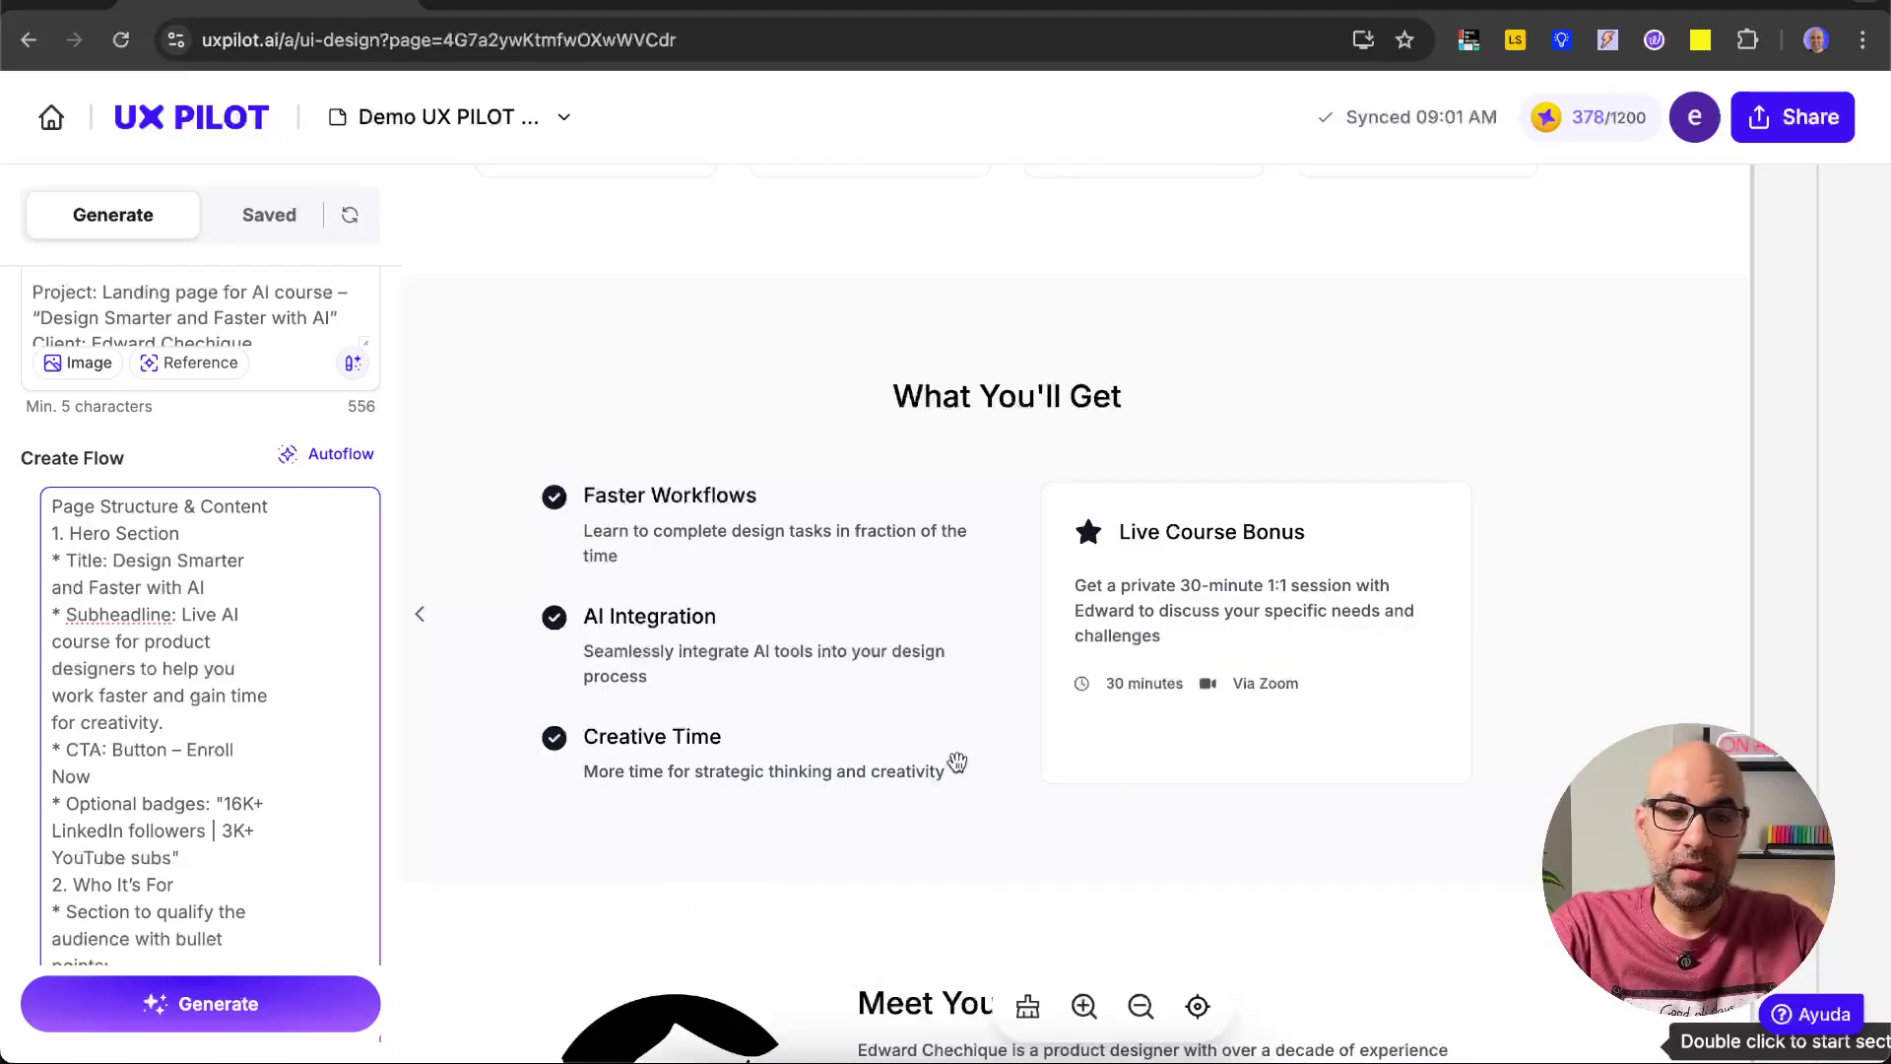
scroll(957, 761, "down", 10)
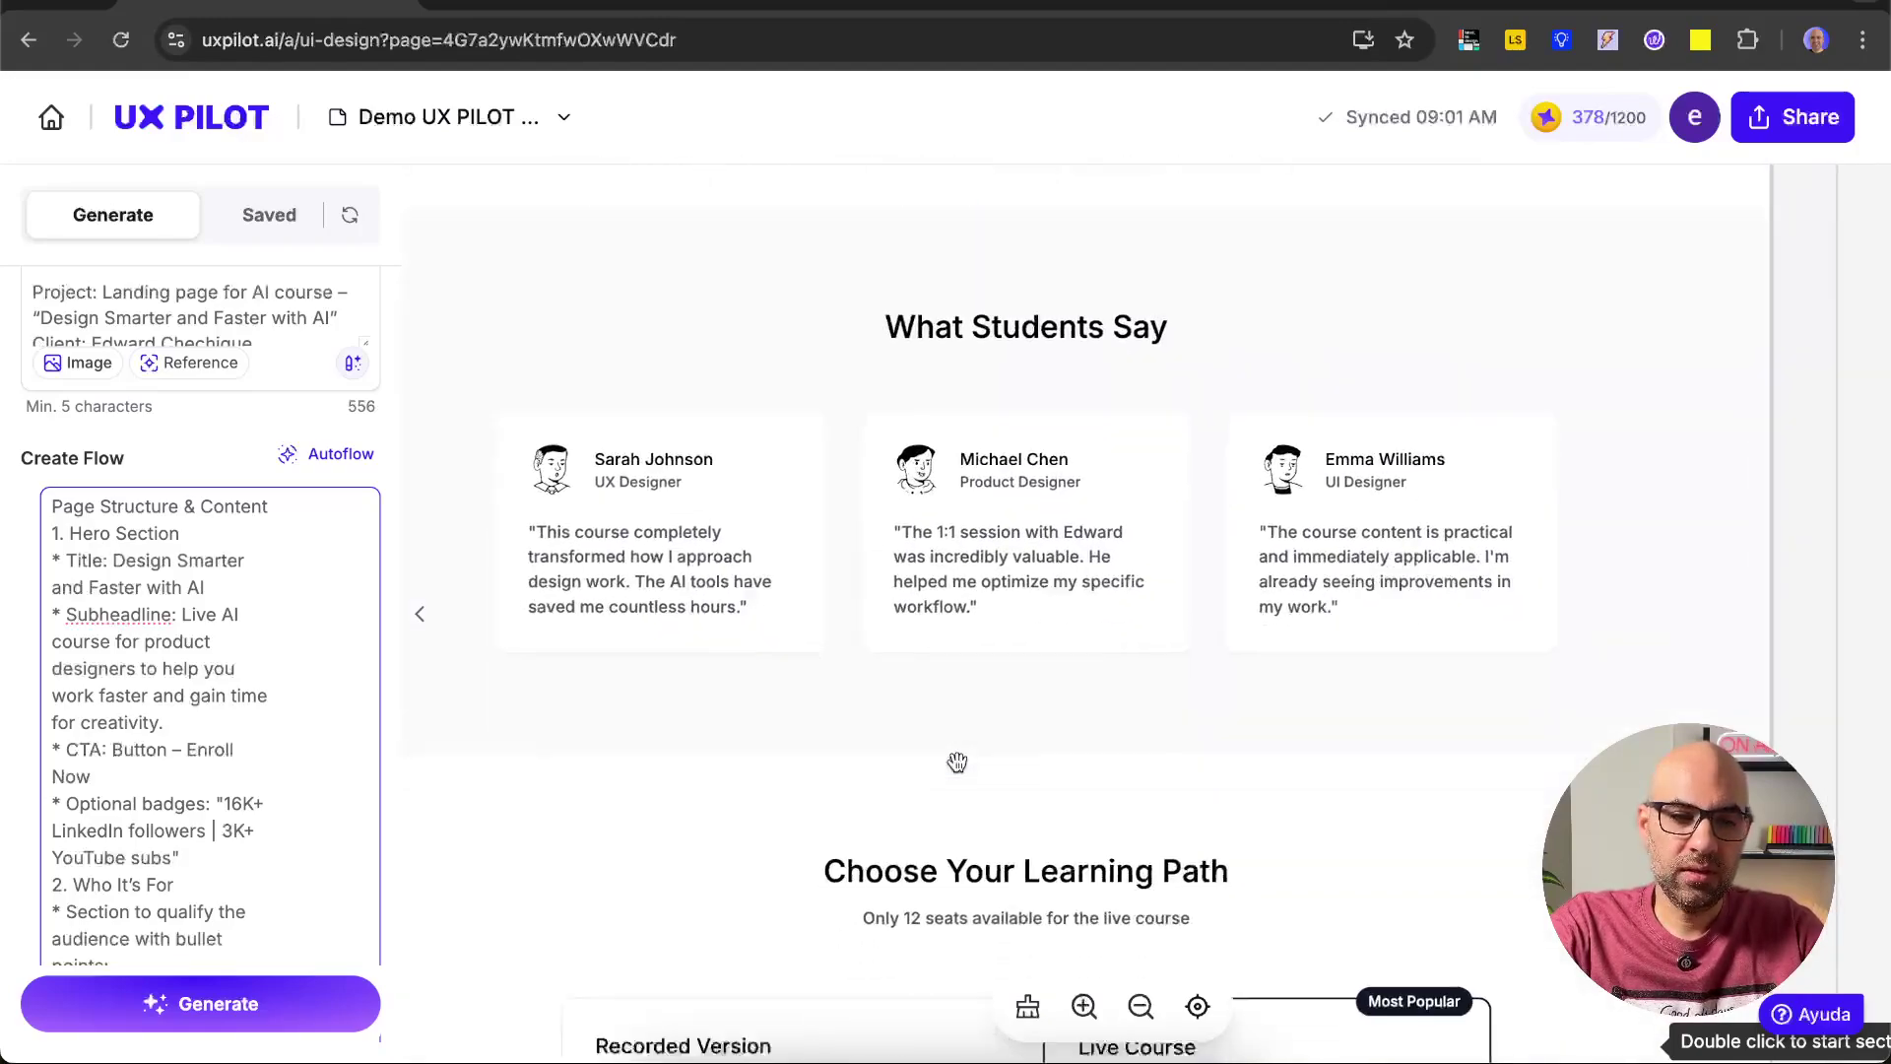
scroll(957, 761, "down", 8)
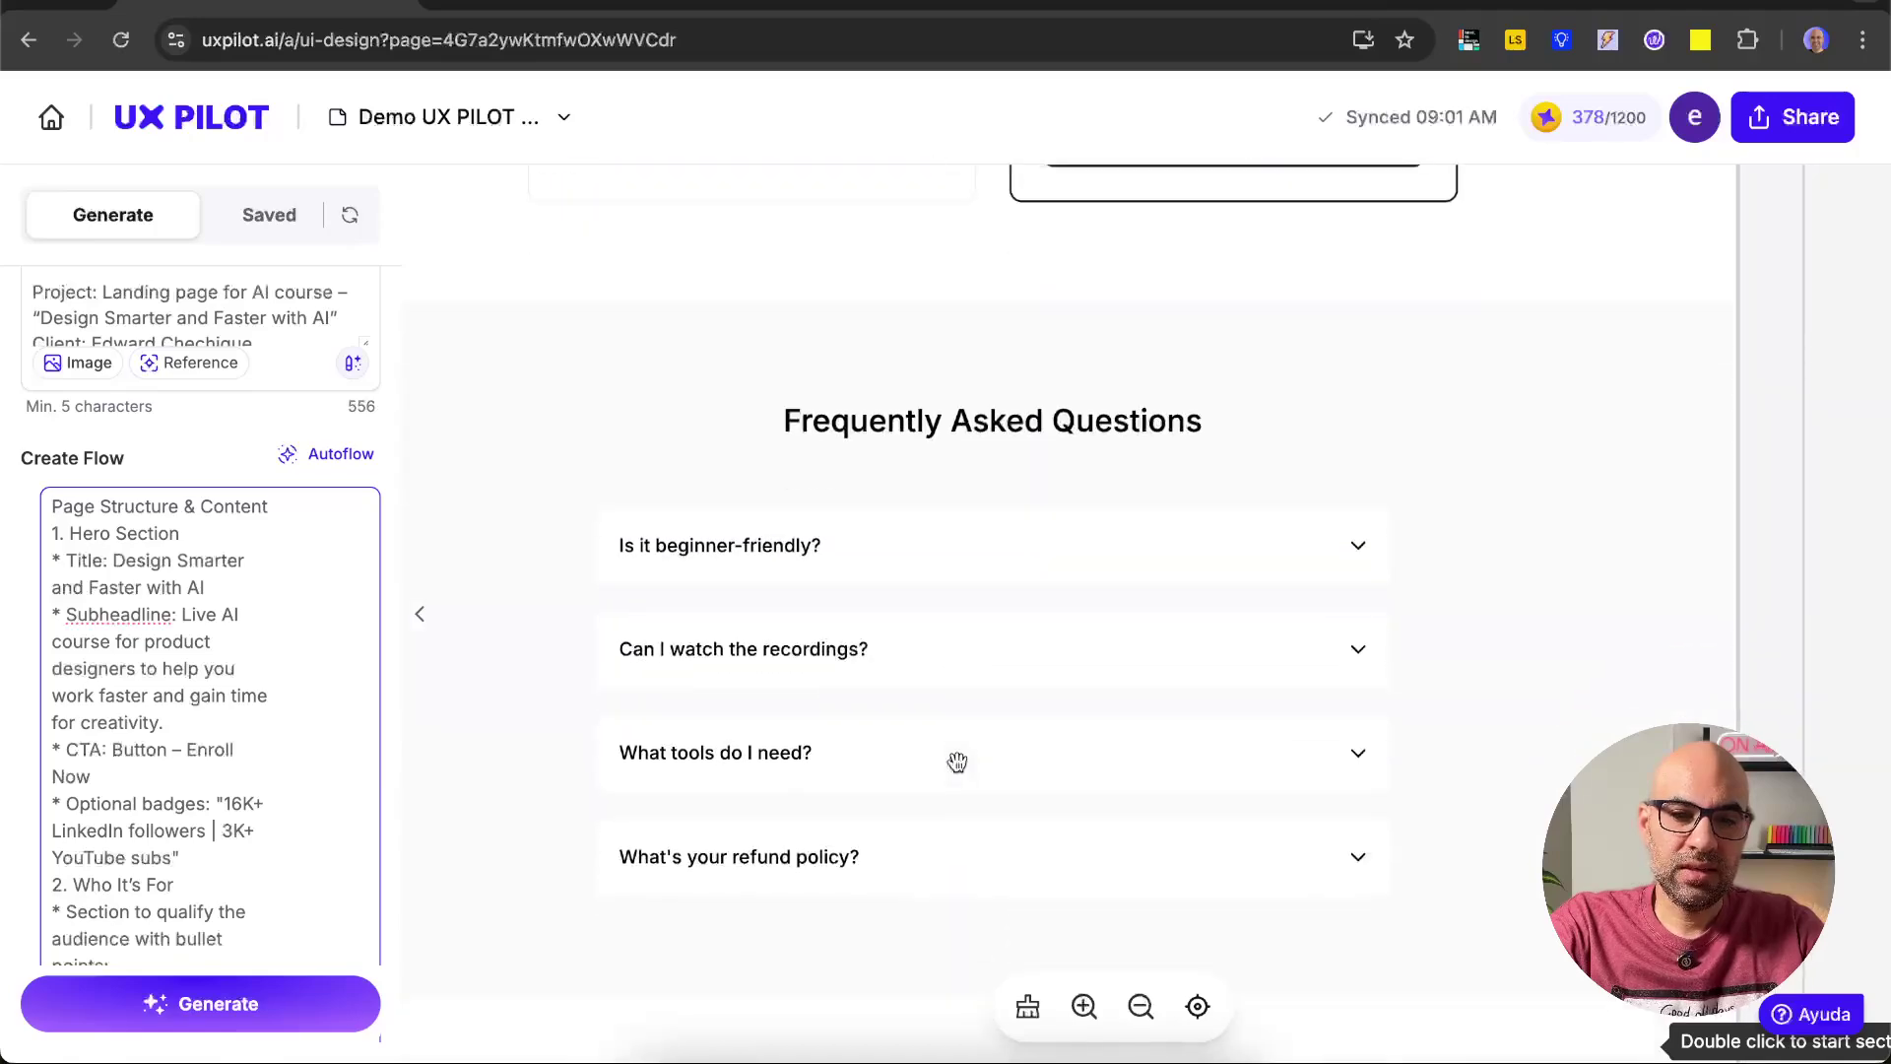
key("shift+1")
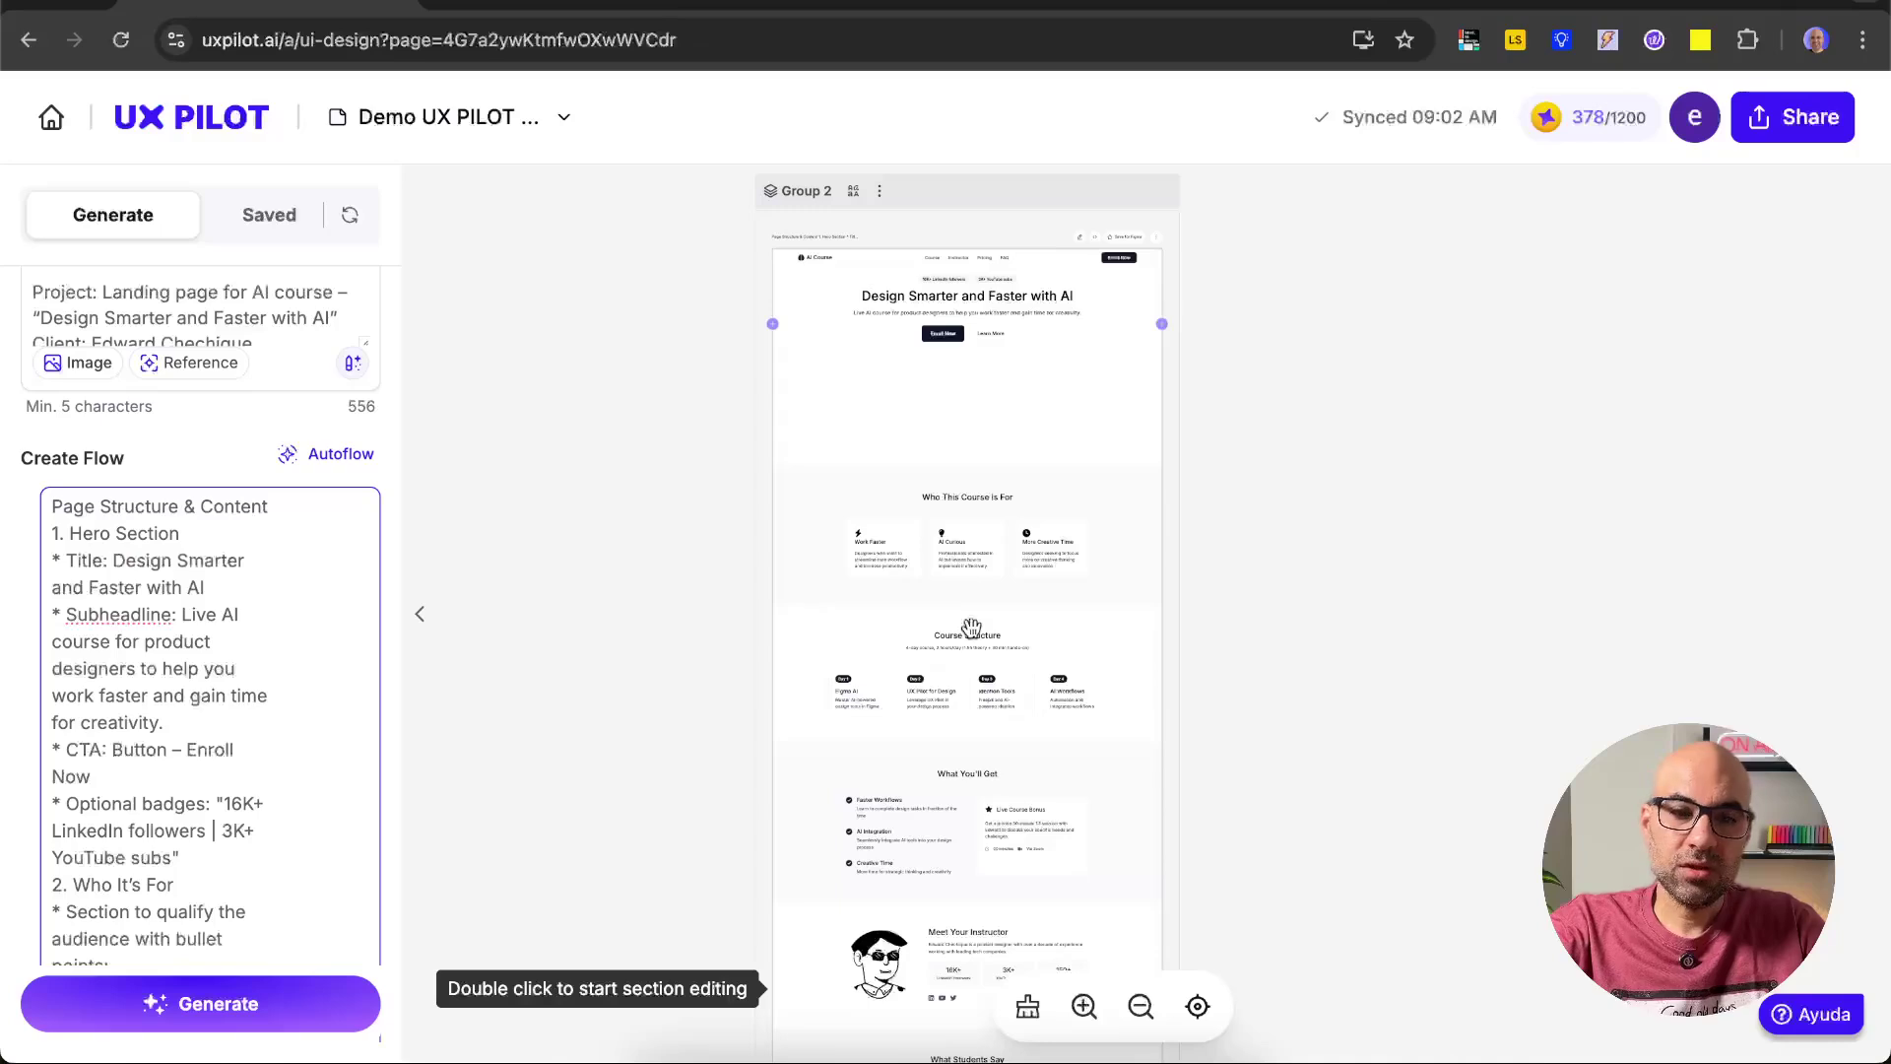
scroll(971, 627, "up", 5)
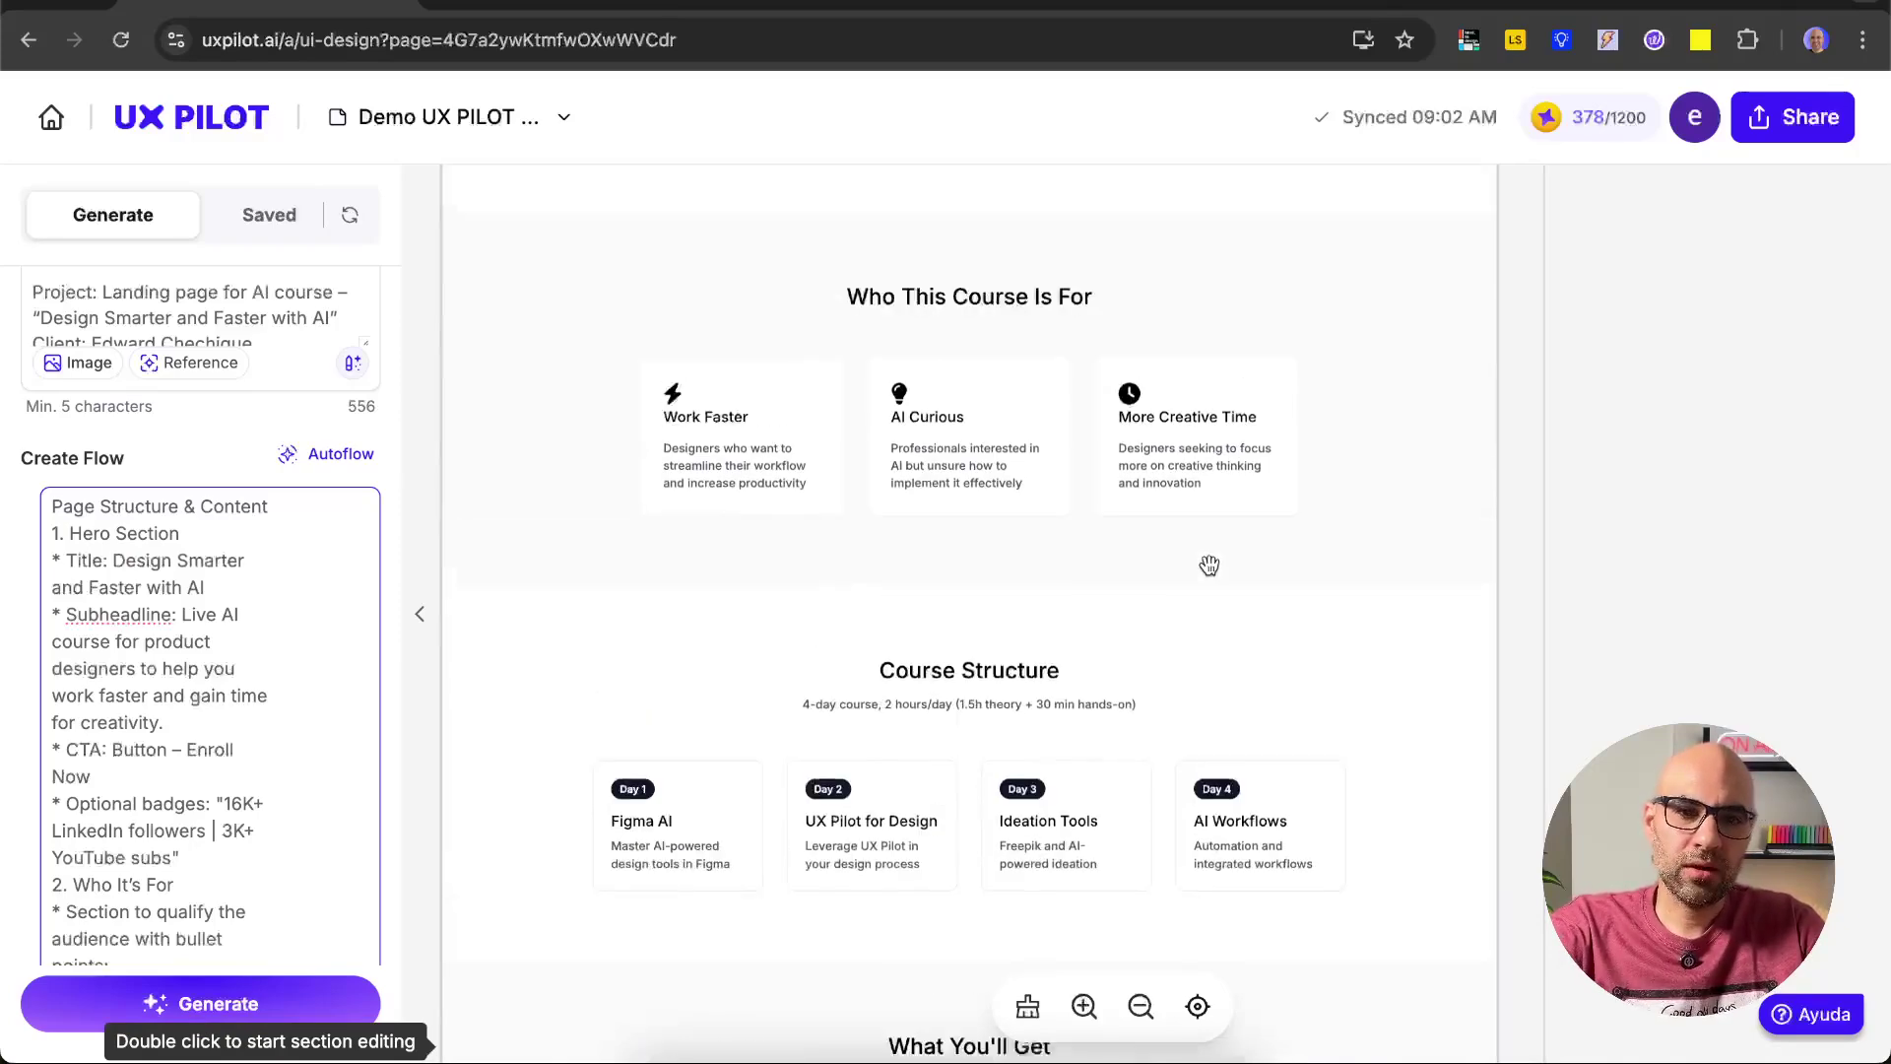
scroll(1208, 561, "up", 10)
- Regenerate via Quick Edit so each Course Structure day lists five bullet points of study topics
left_click(1275, 766)
left_click(1569, 402)
type("In the Course Structure section, write for each day 5 bullet points that explain exactly what the students will study every day")
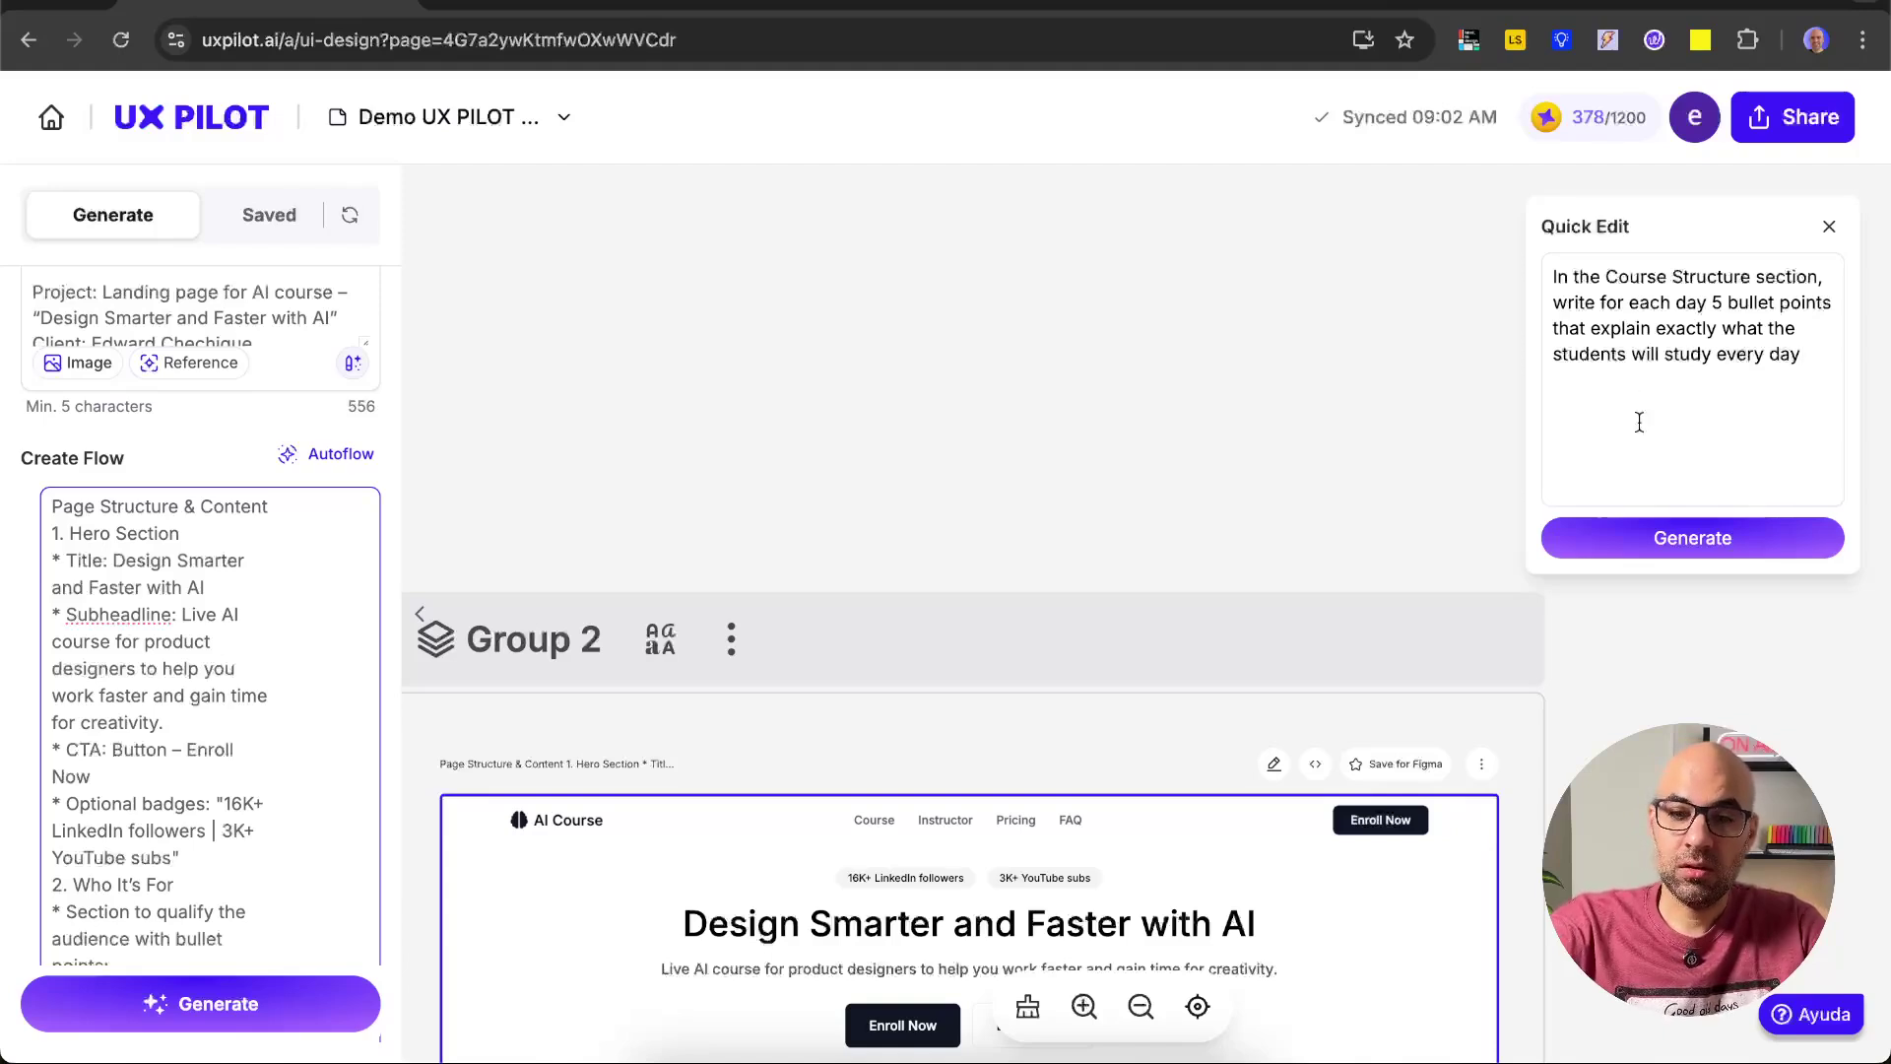
left_click(1663, 549)
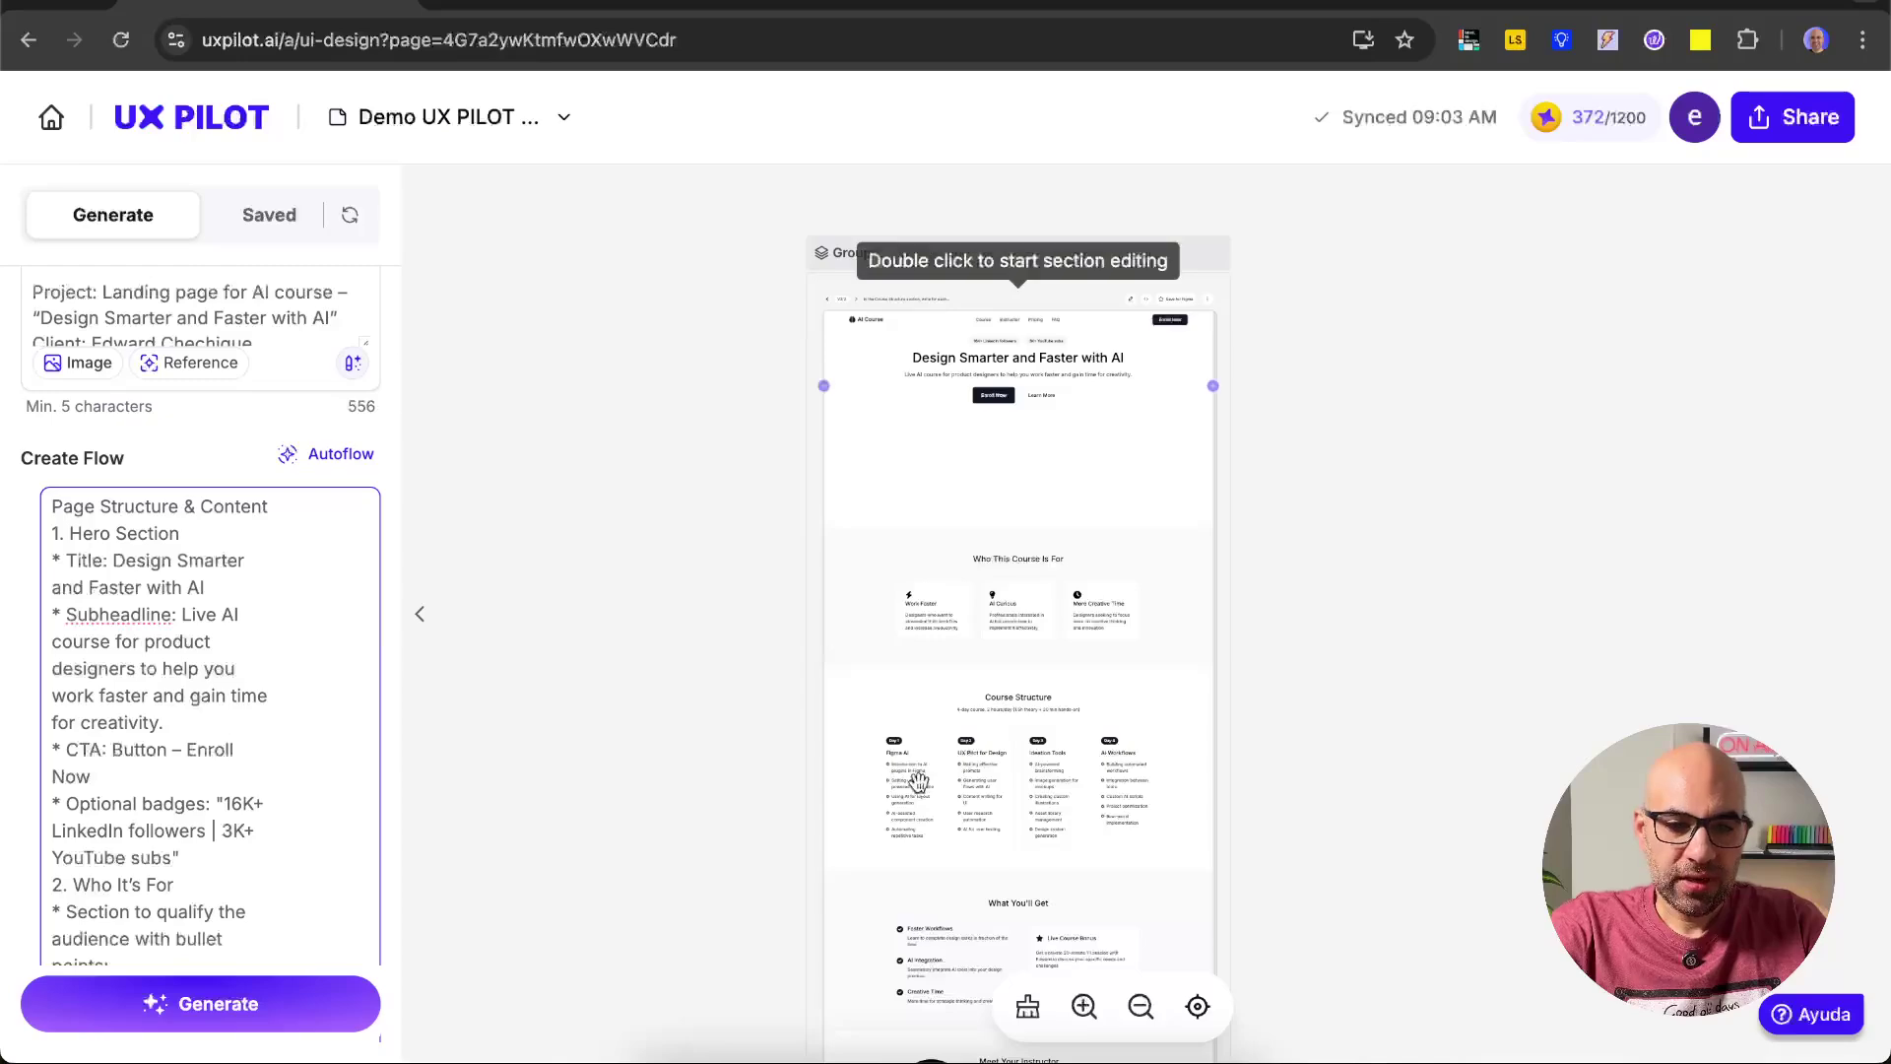
- Scroll up through the regenerated page and switch to the other design version
scroll(936, 798, "up", 5)
scroll(957, 810, "up", 3)
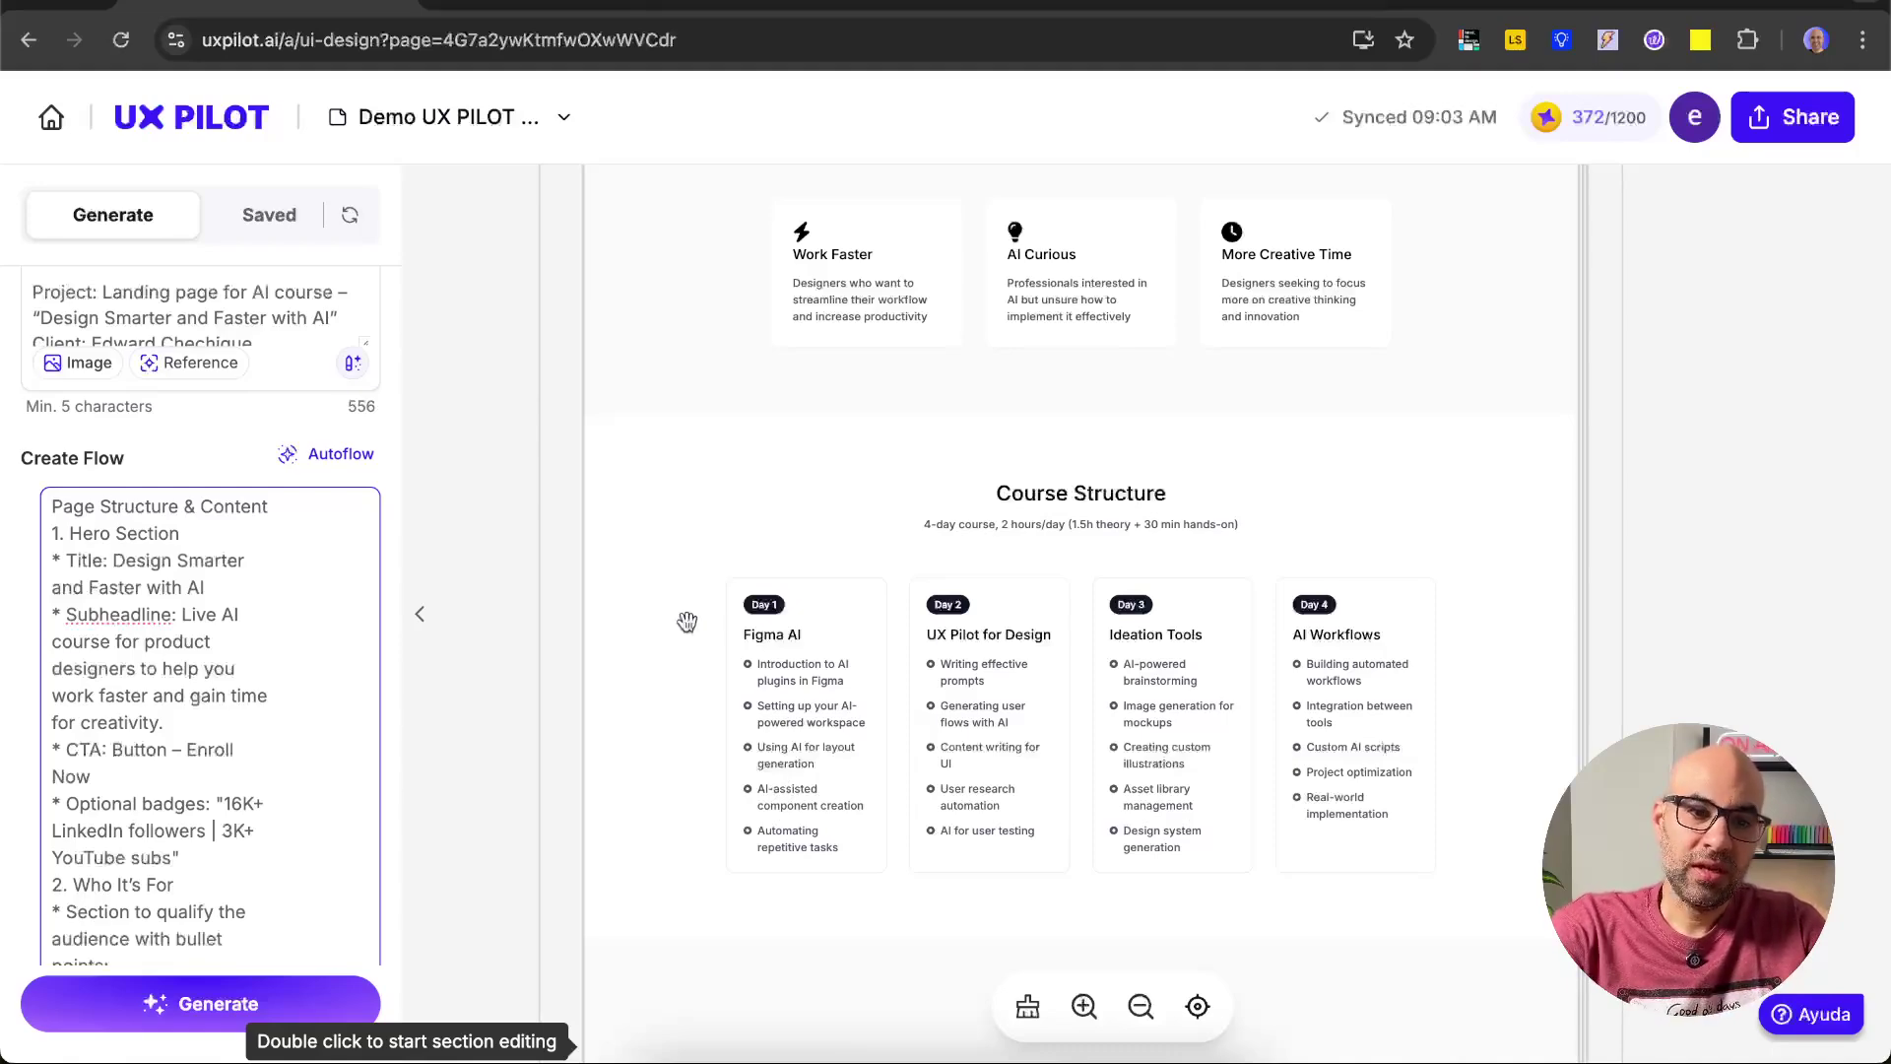
scroll(680, 591, "up", 6)
scroll(570, 410, "up", 5)
left_click(571, 405)
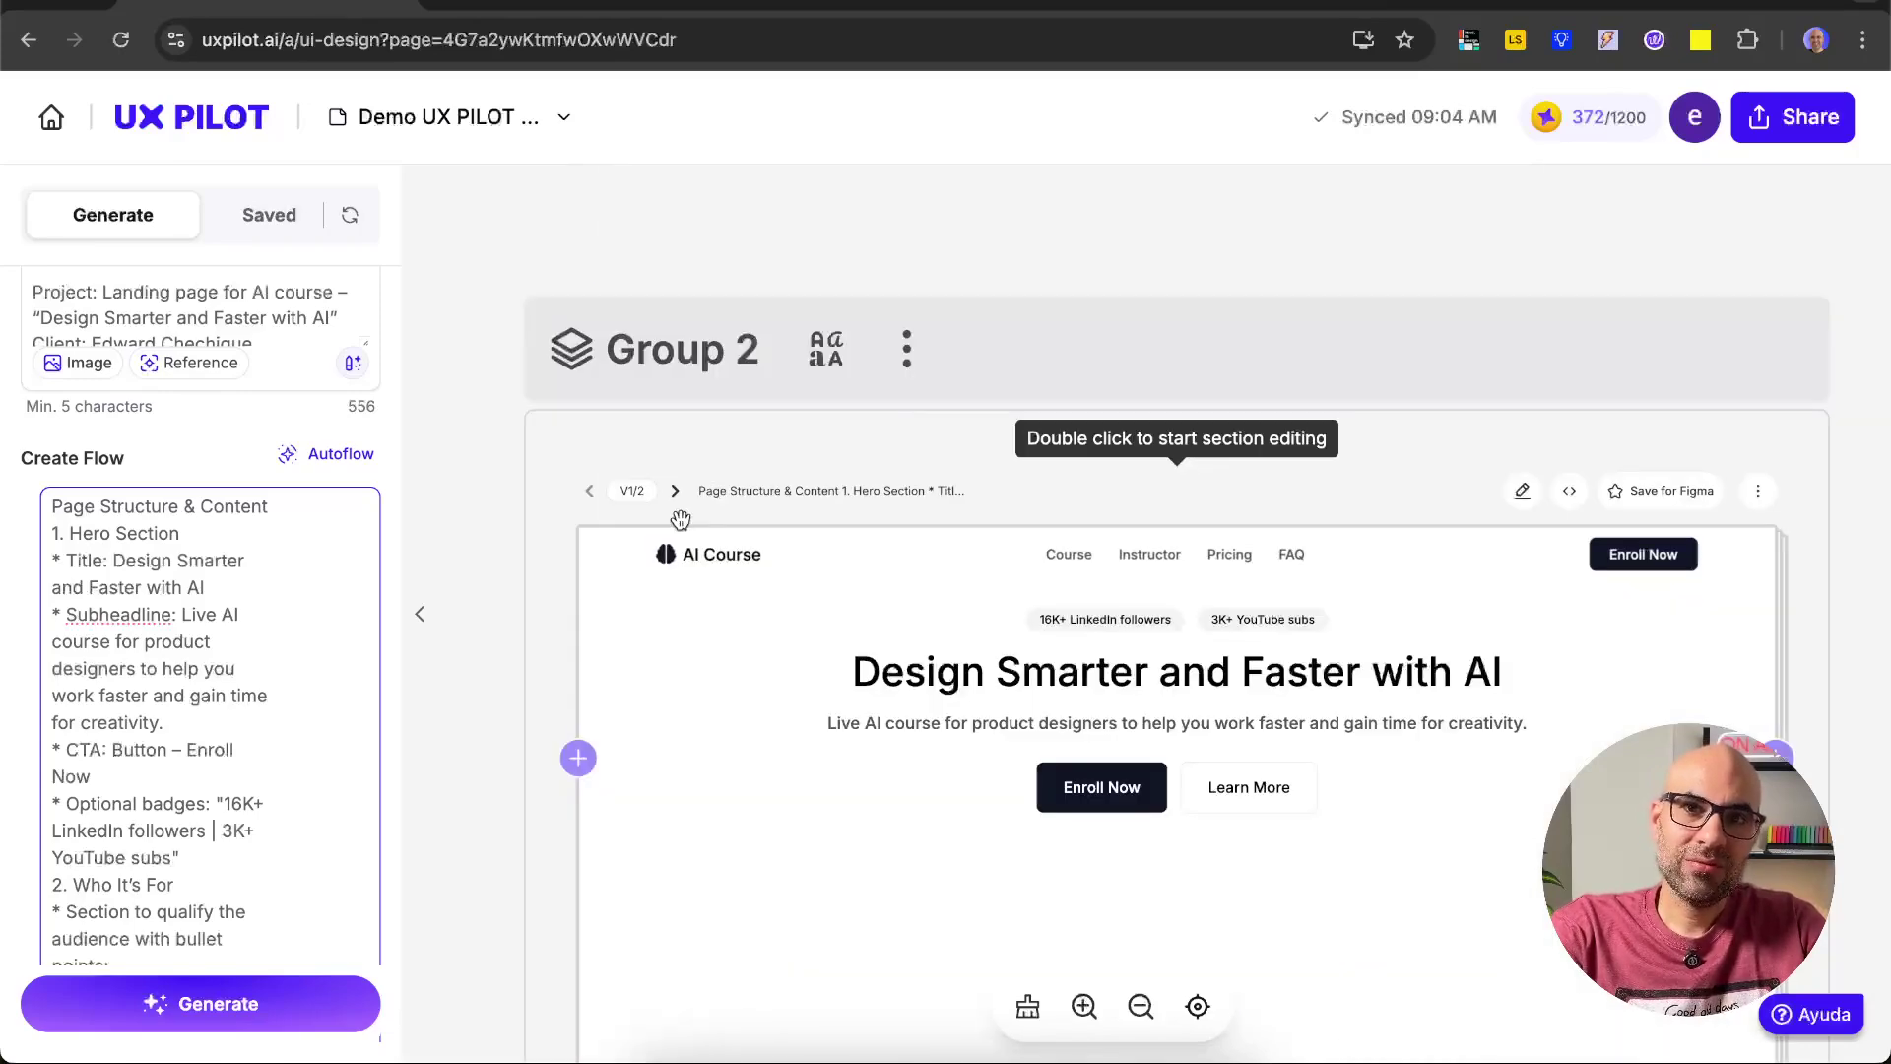
- Switch to version 2 of 2 and check its bulleted Course Structure days
left_click(676, 489)
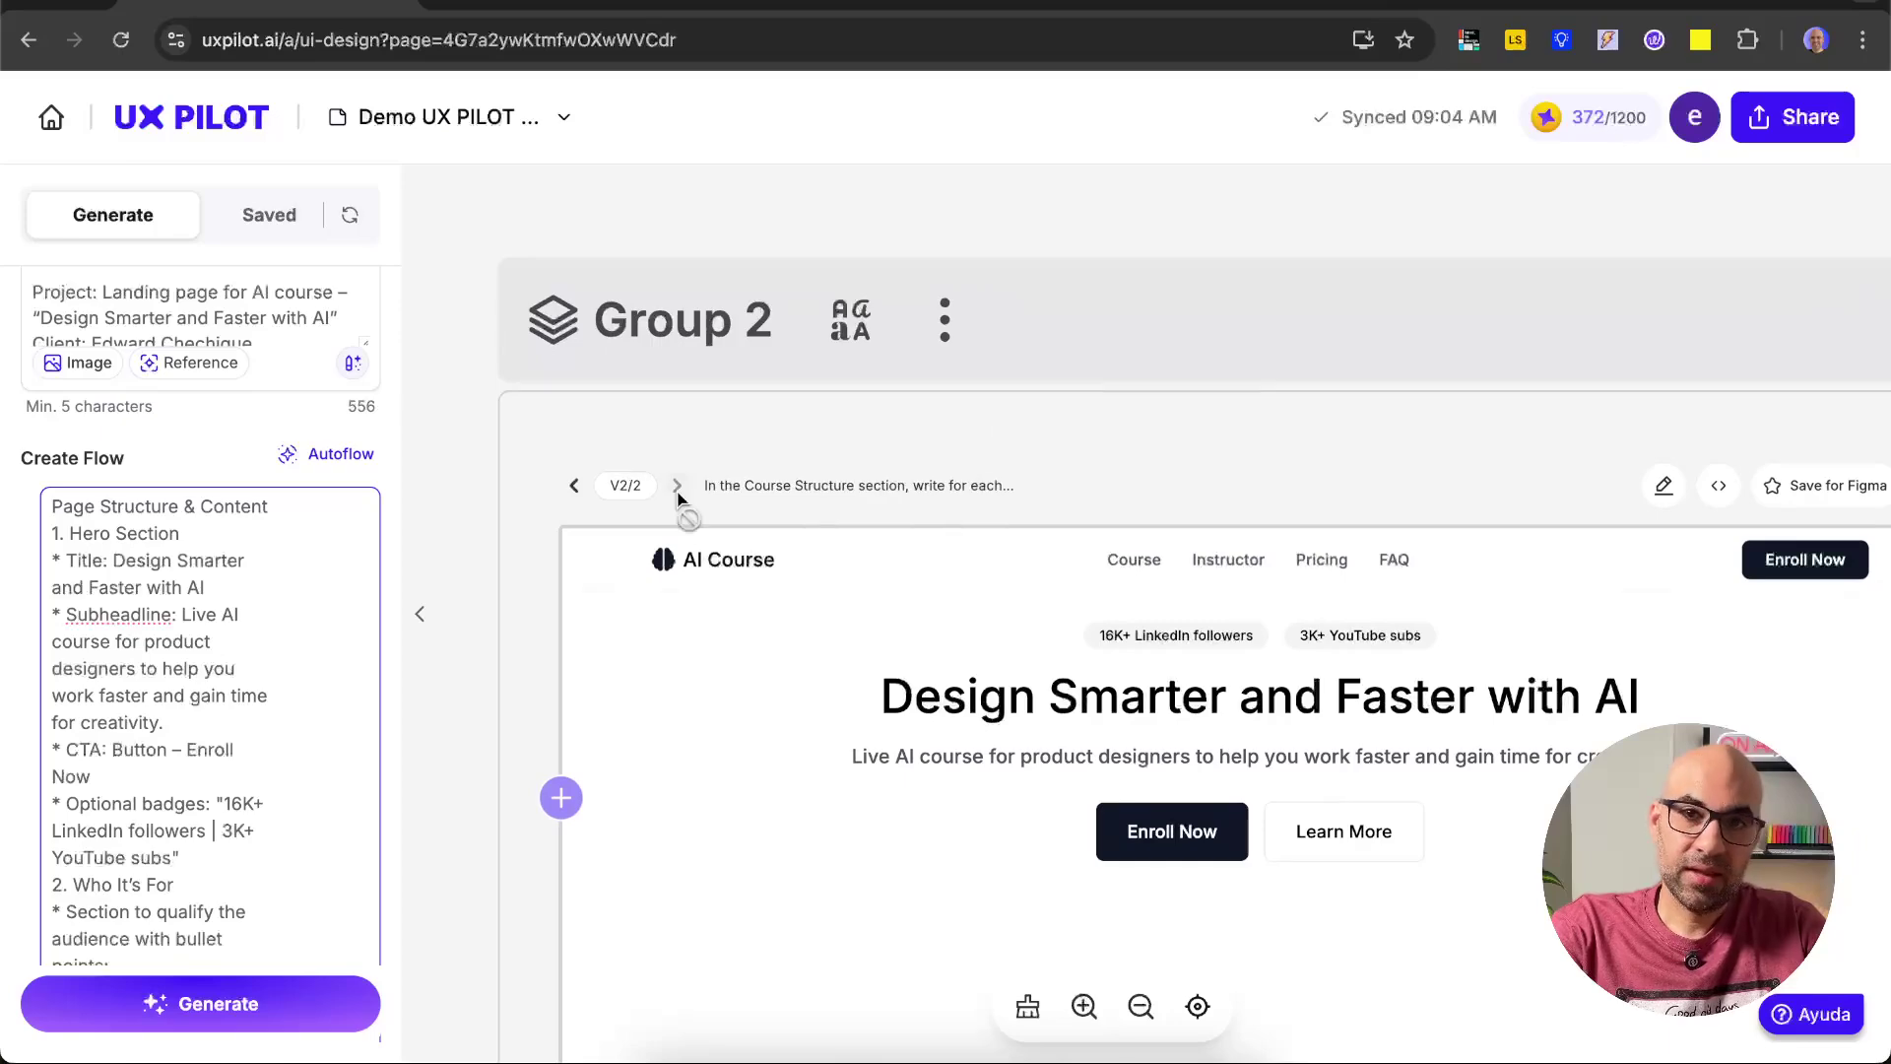
scroll(1222, 635, "down", 5)
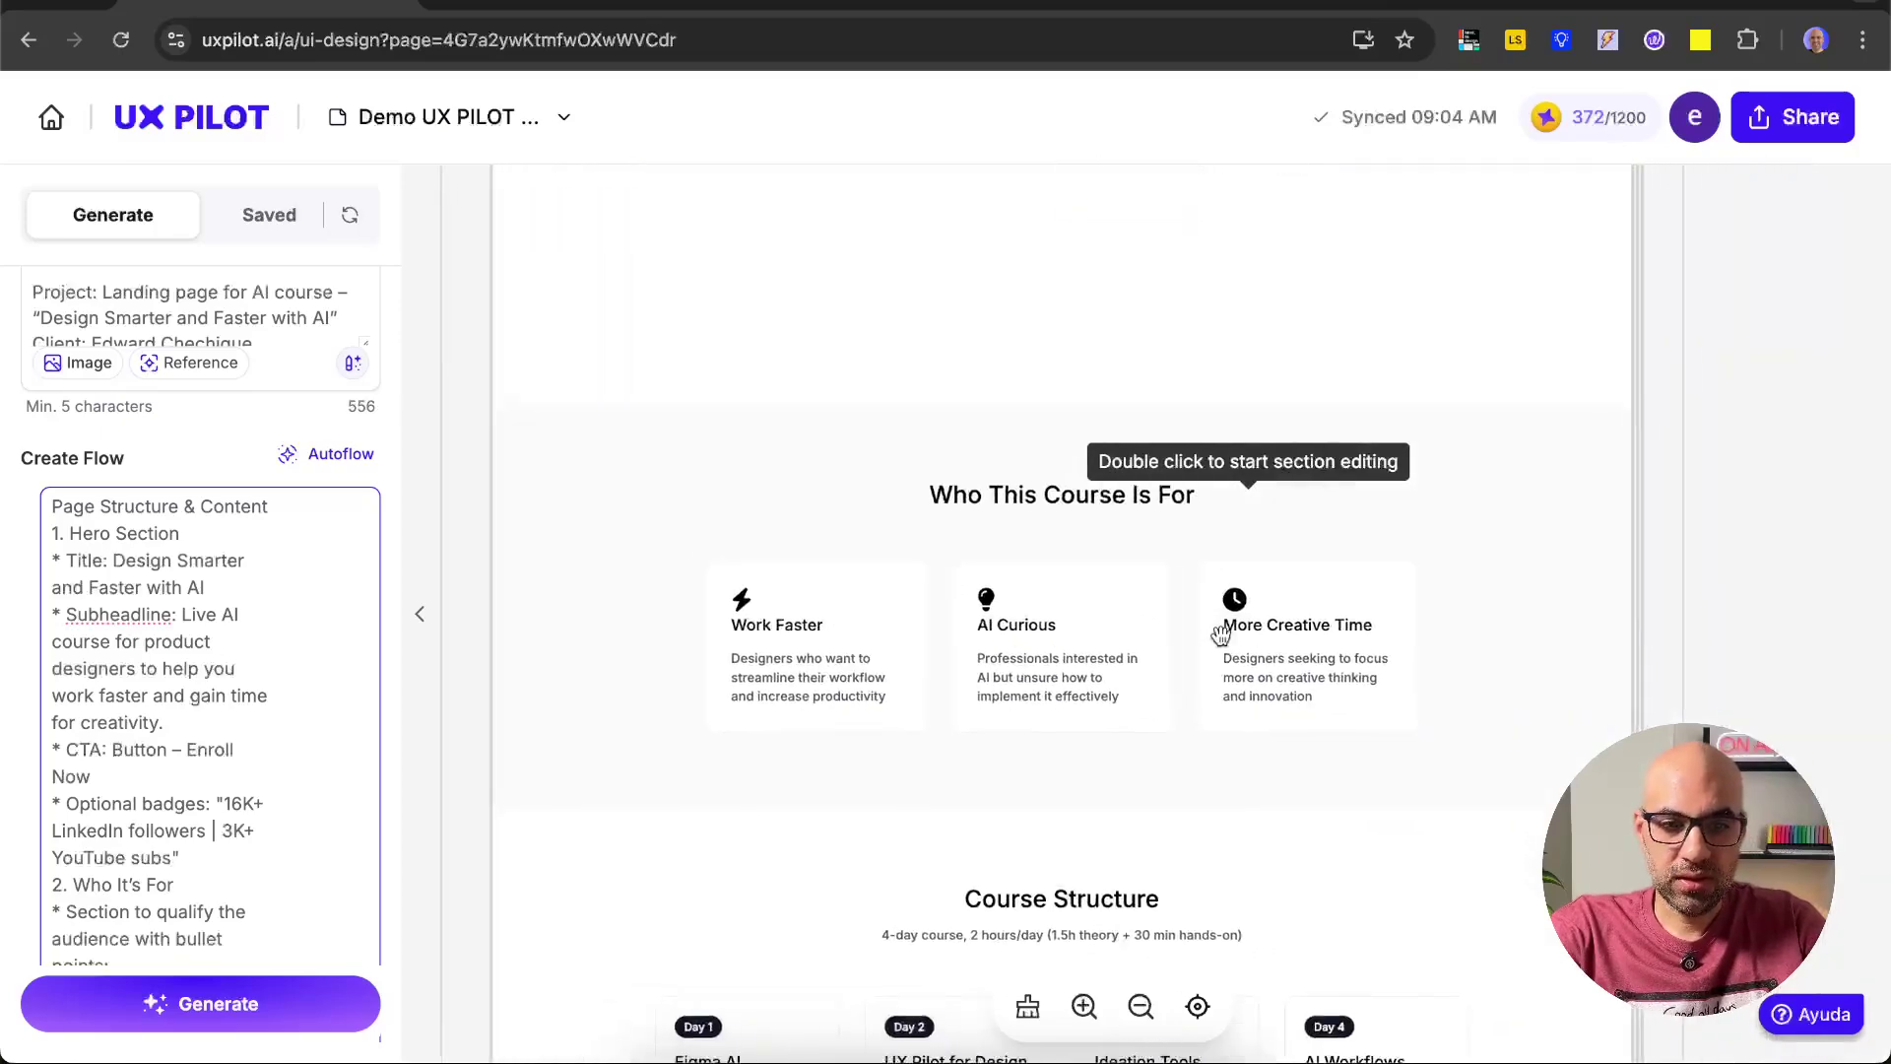
scroll(1221, 636, "down", 2)
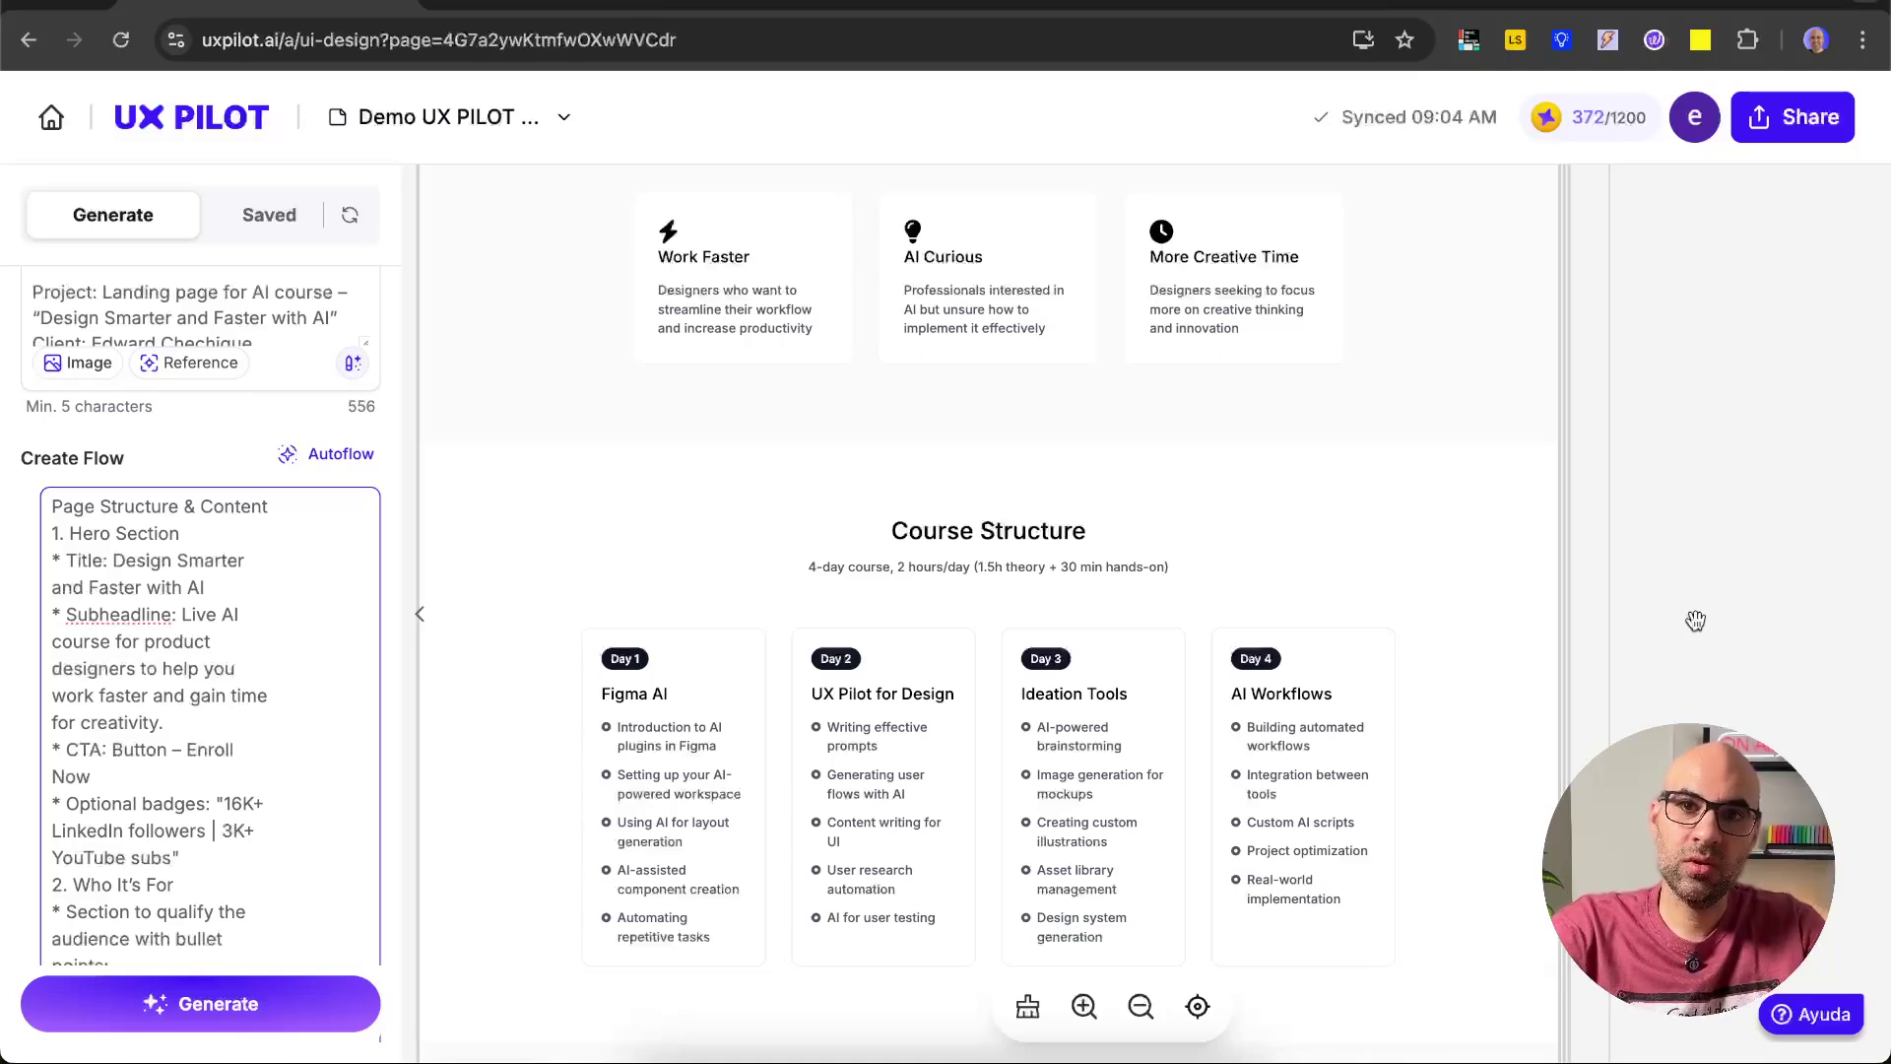
scroll(1616, 532, "up", 10)
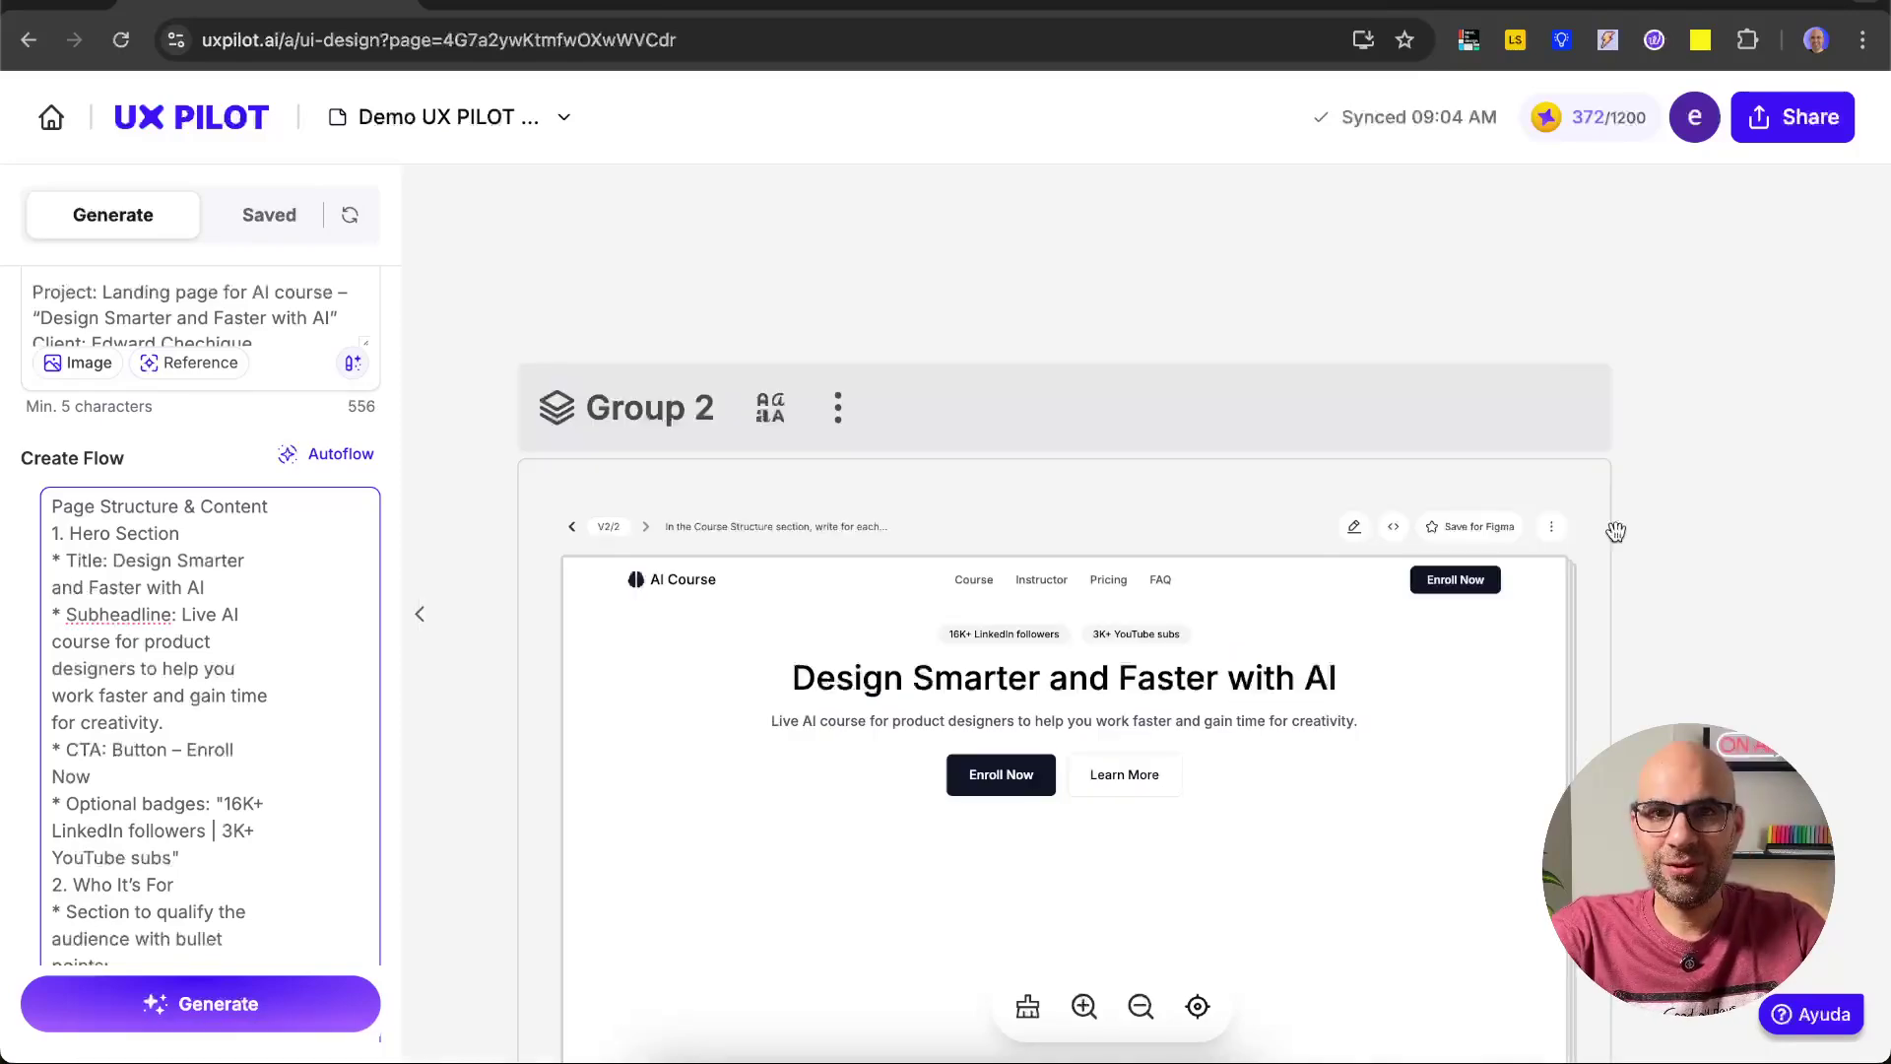
scroll(1573, 539, "up", 5)
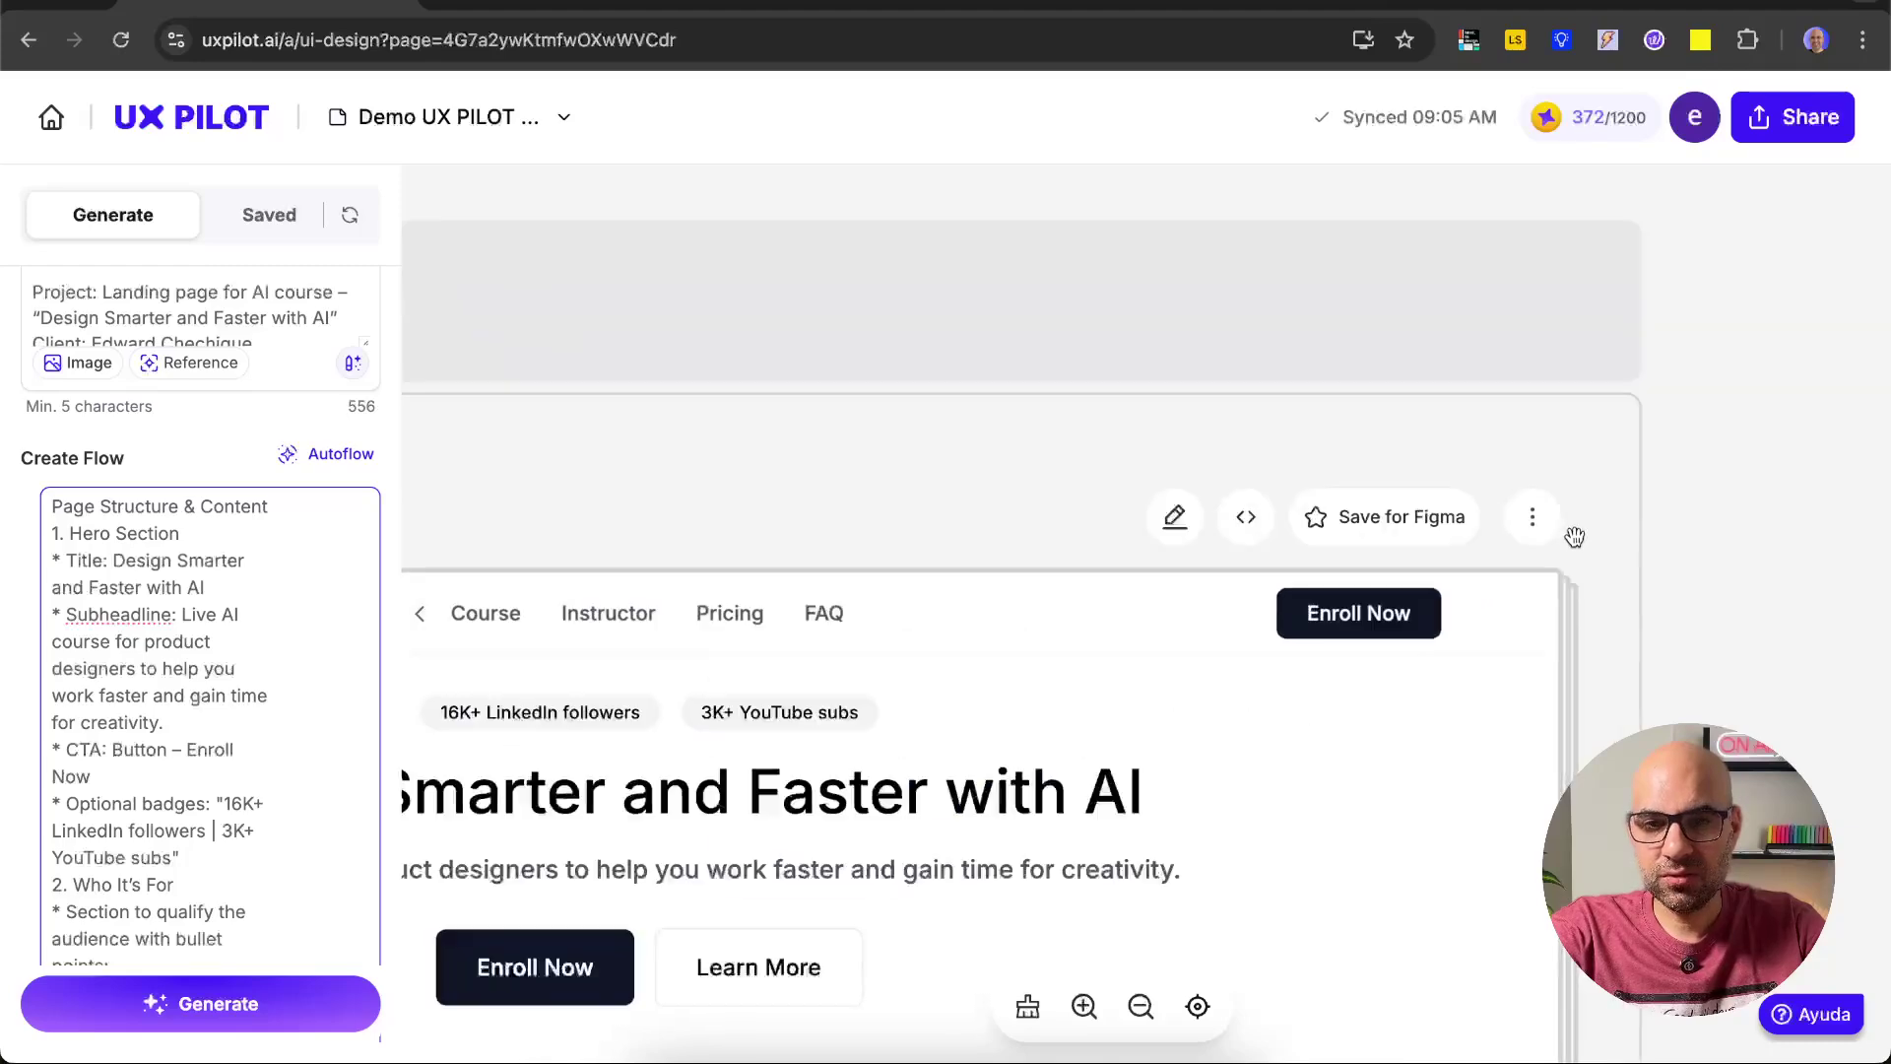
- Change the design's font to Lora, save it, and save the design for Figma
left_click(1518, 527)
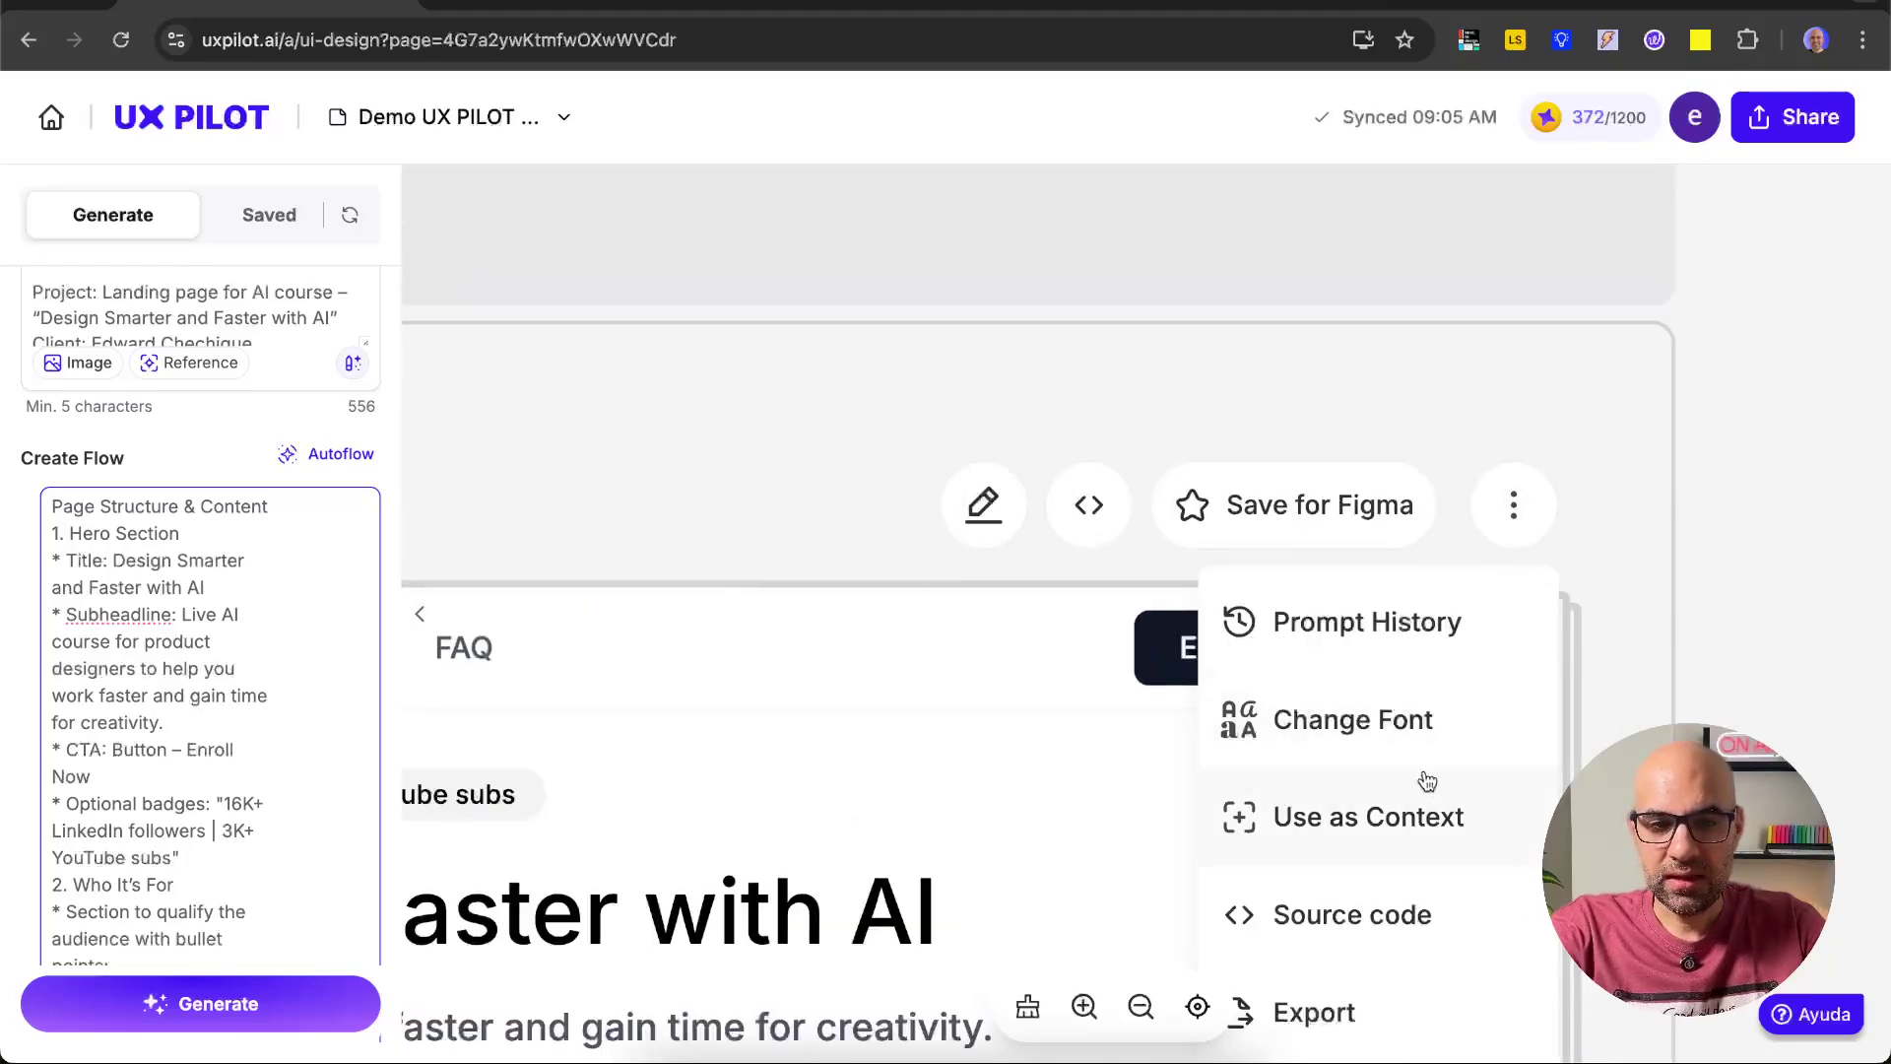
left_click(1392, 741)
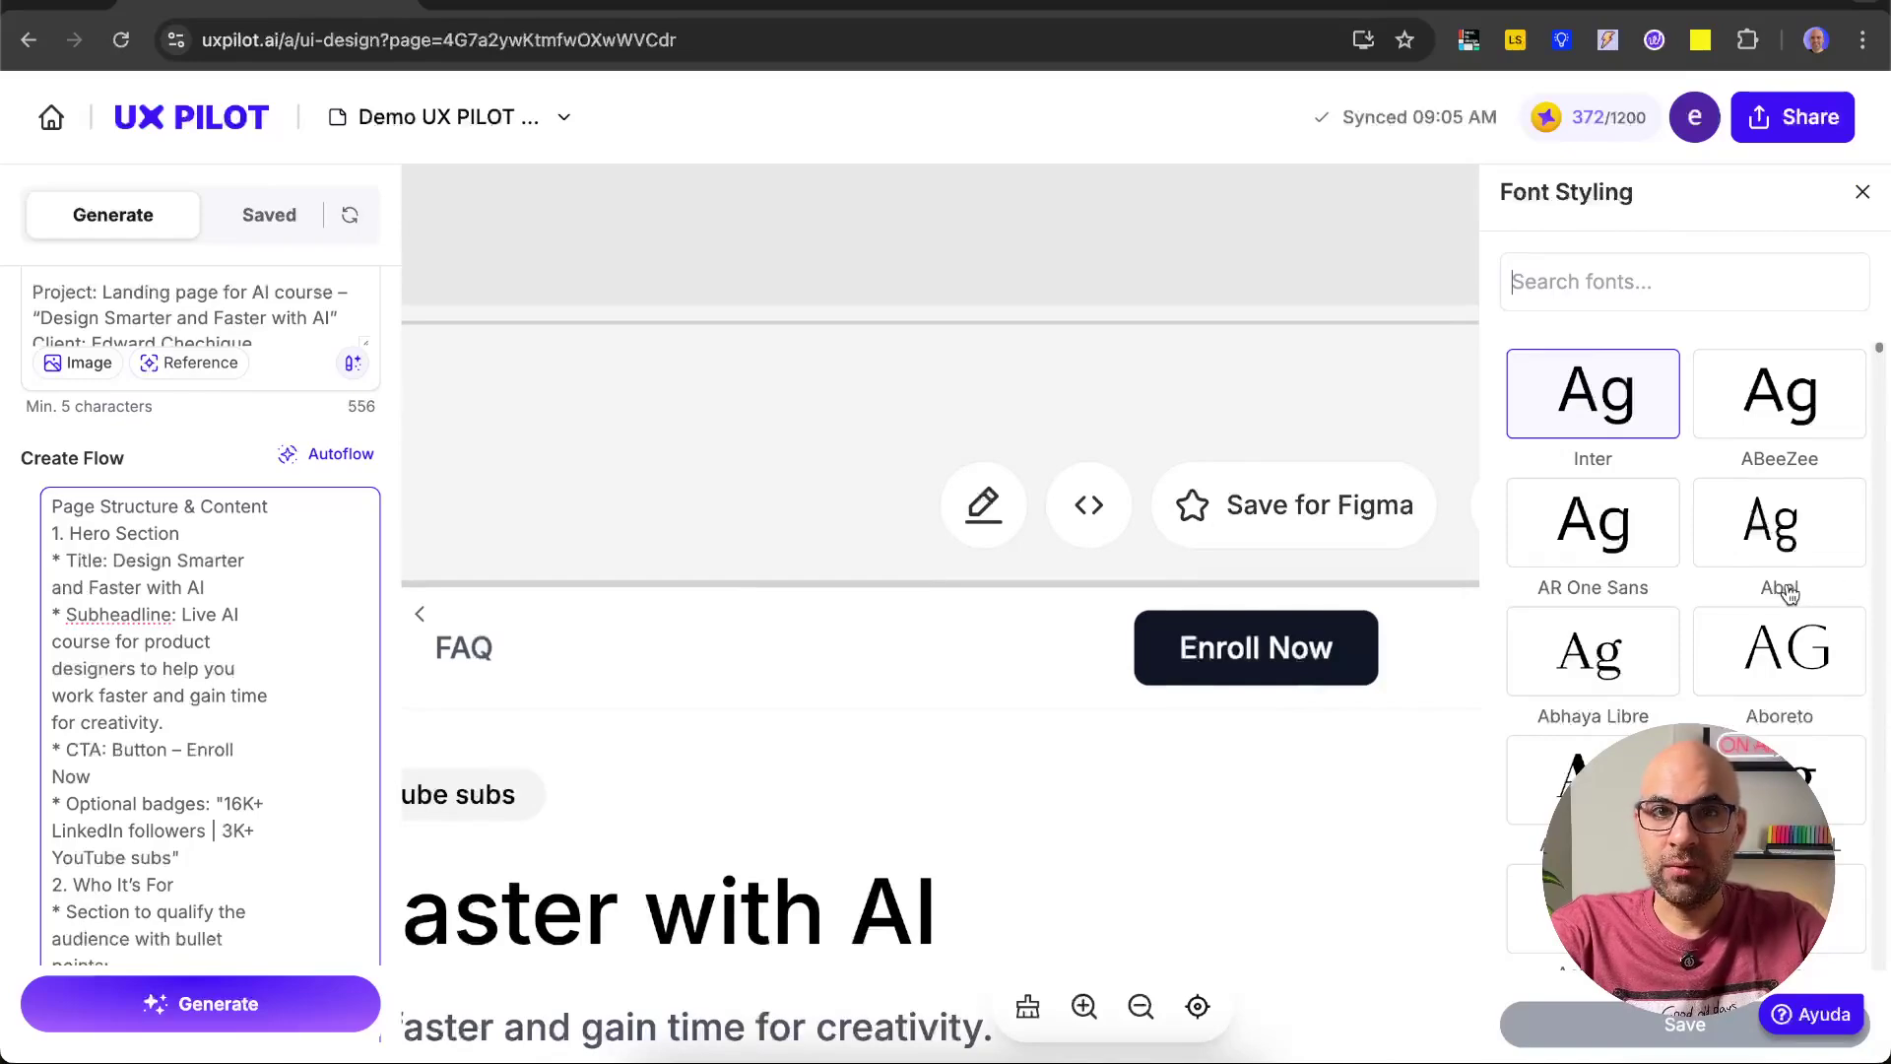
scroll(1311, 700, "down", 5)
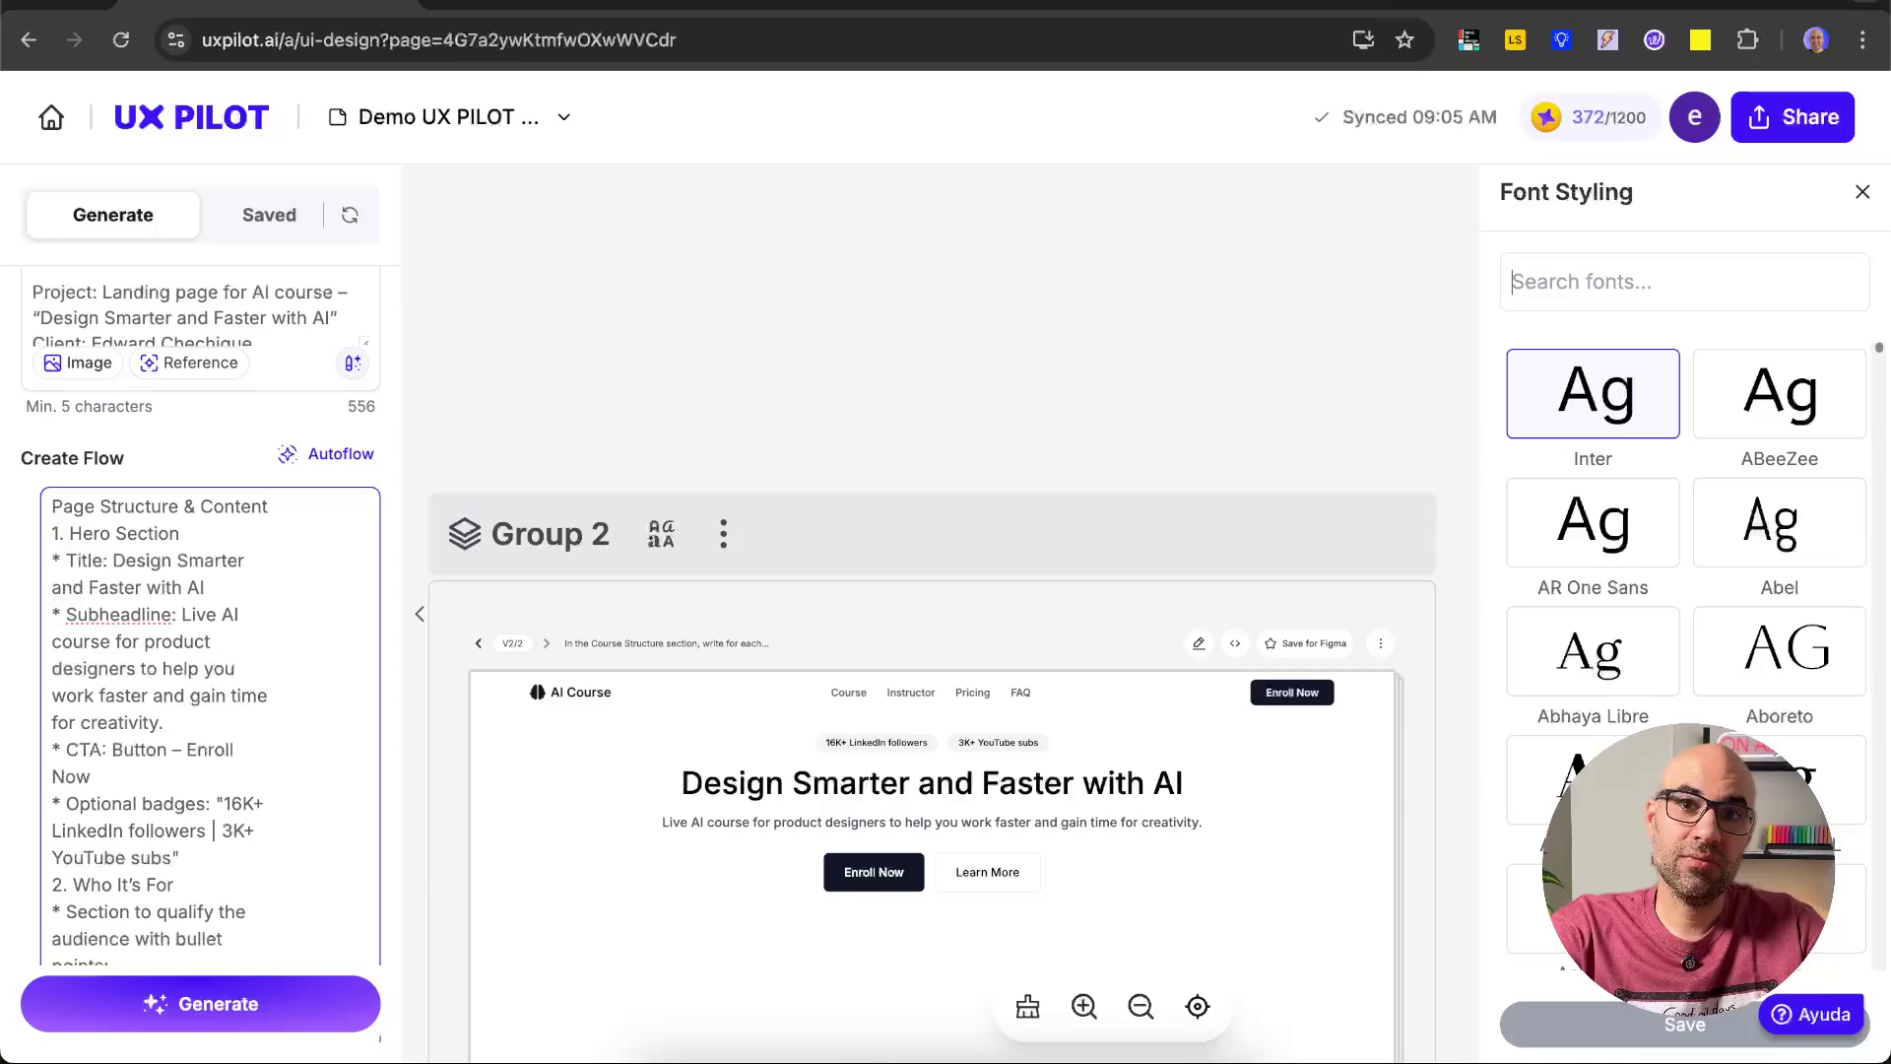
type("lora")
left_click(1768, 438)
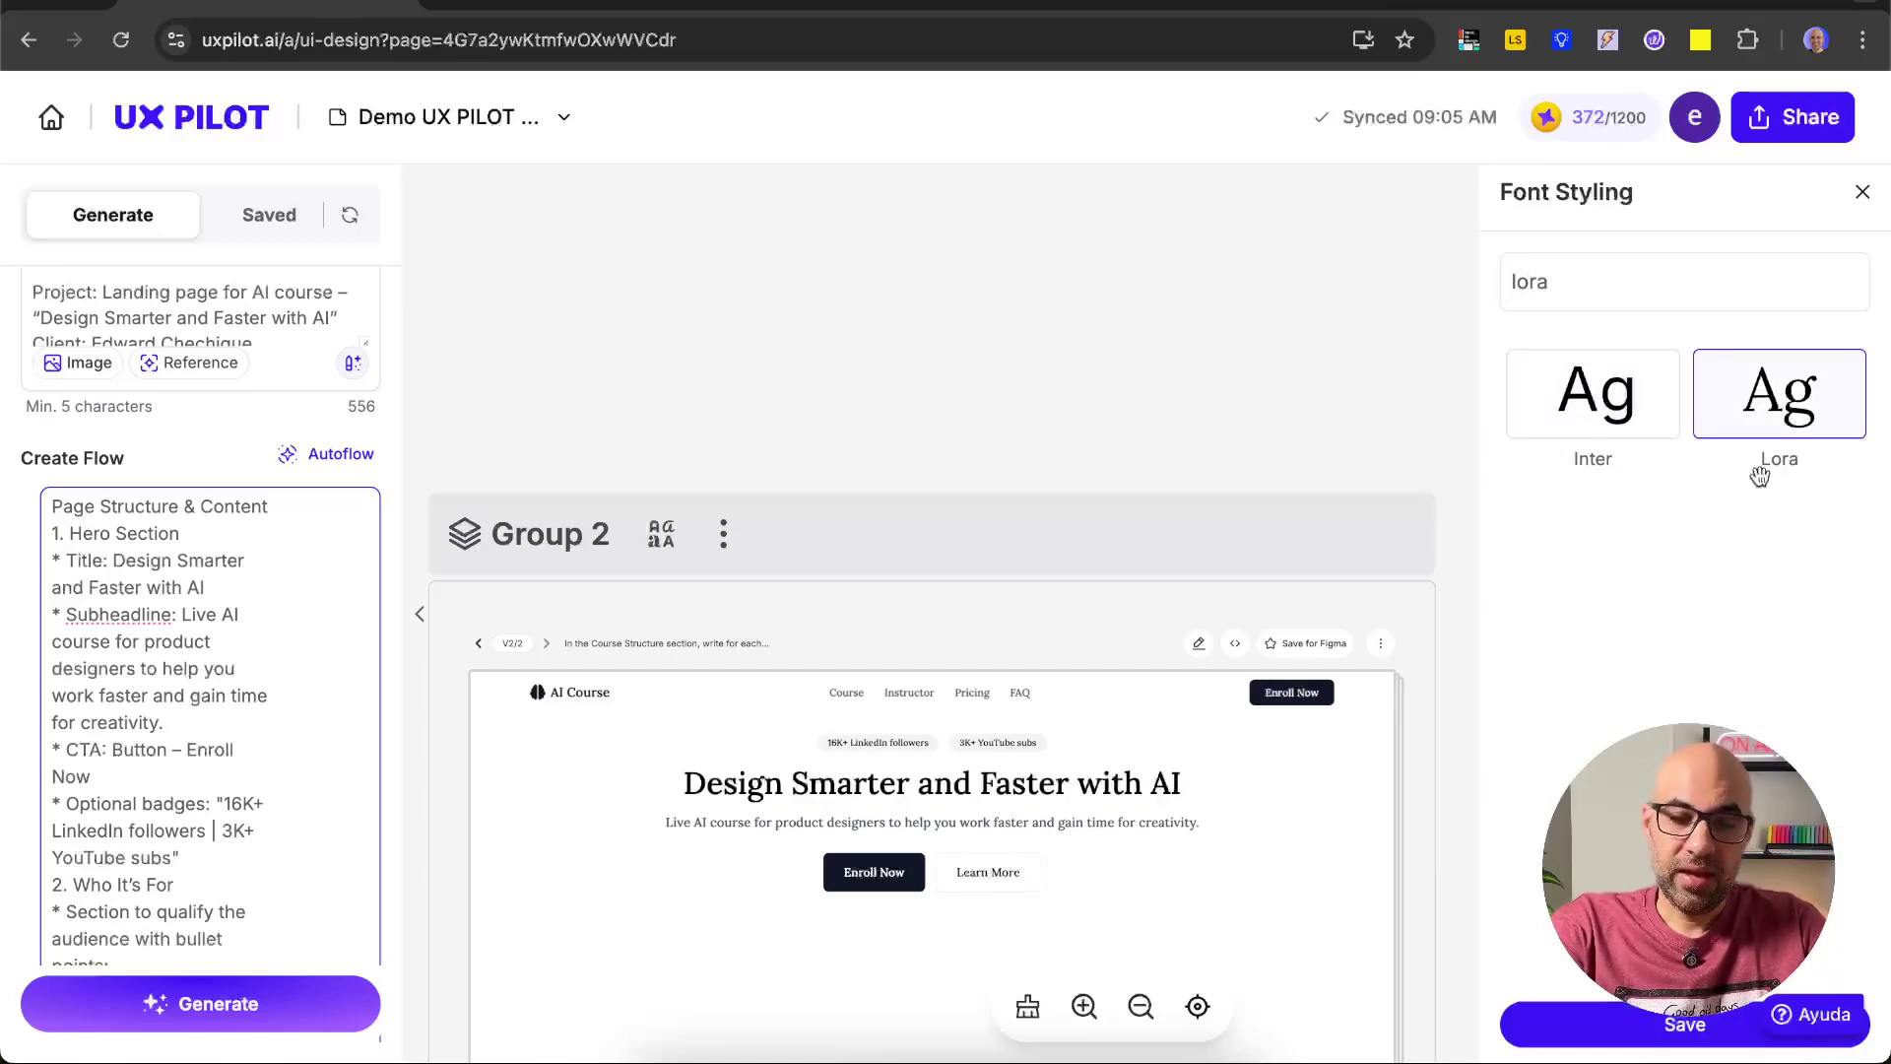
scroll(1247, 741, "down", 10)
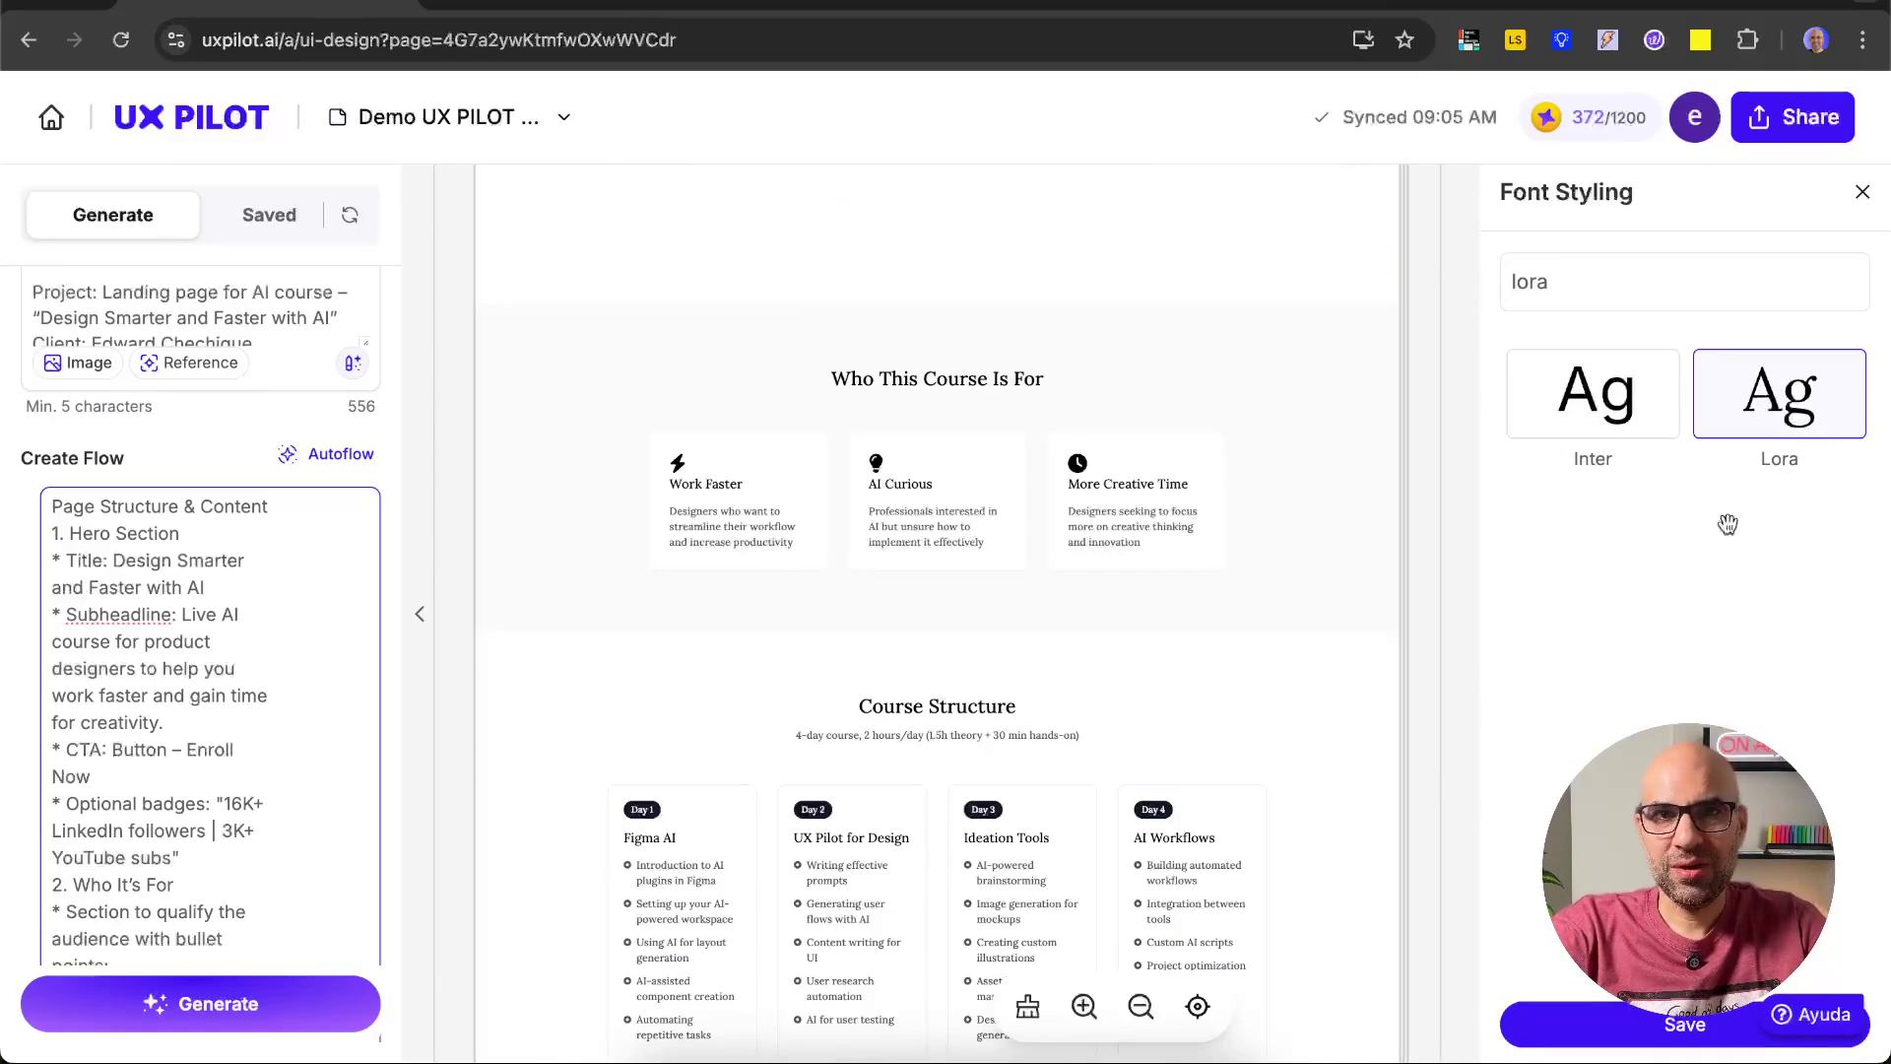
left_click(1389, 785)
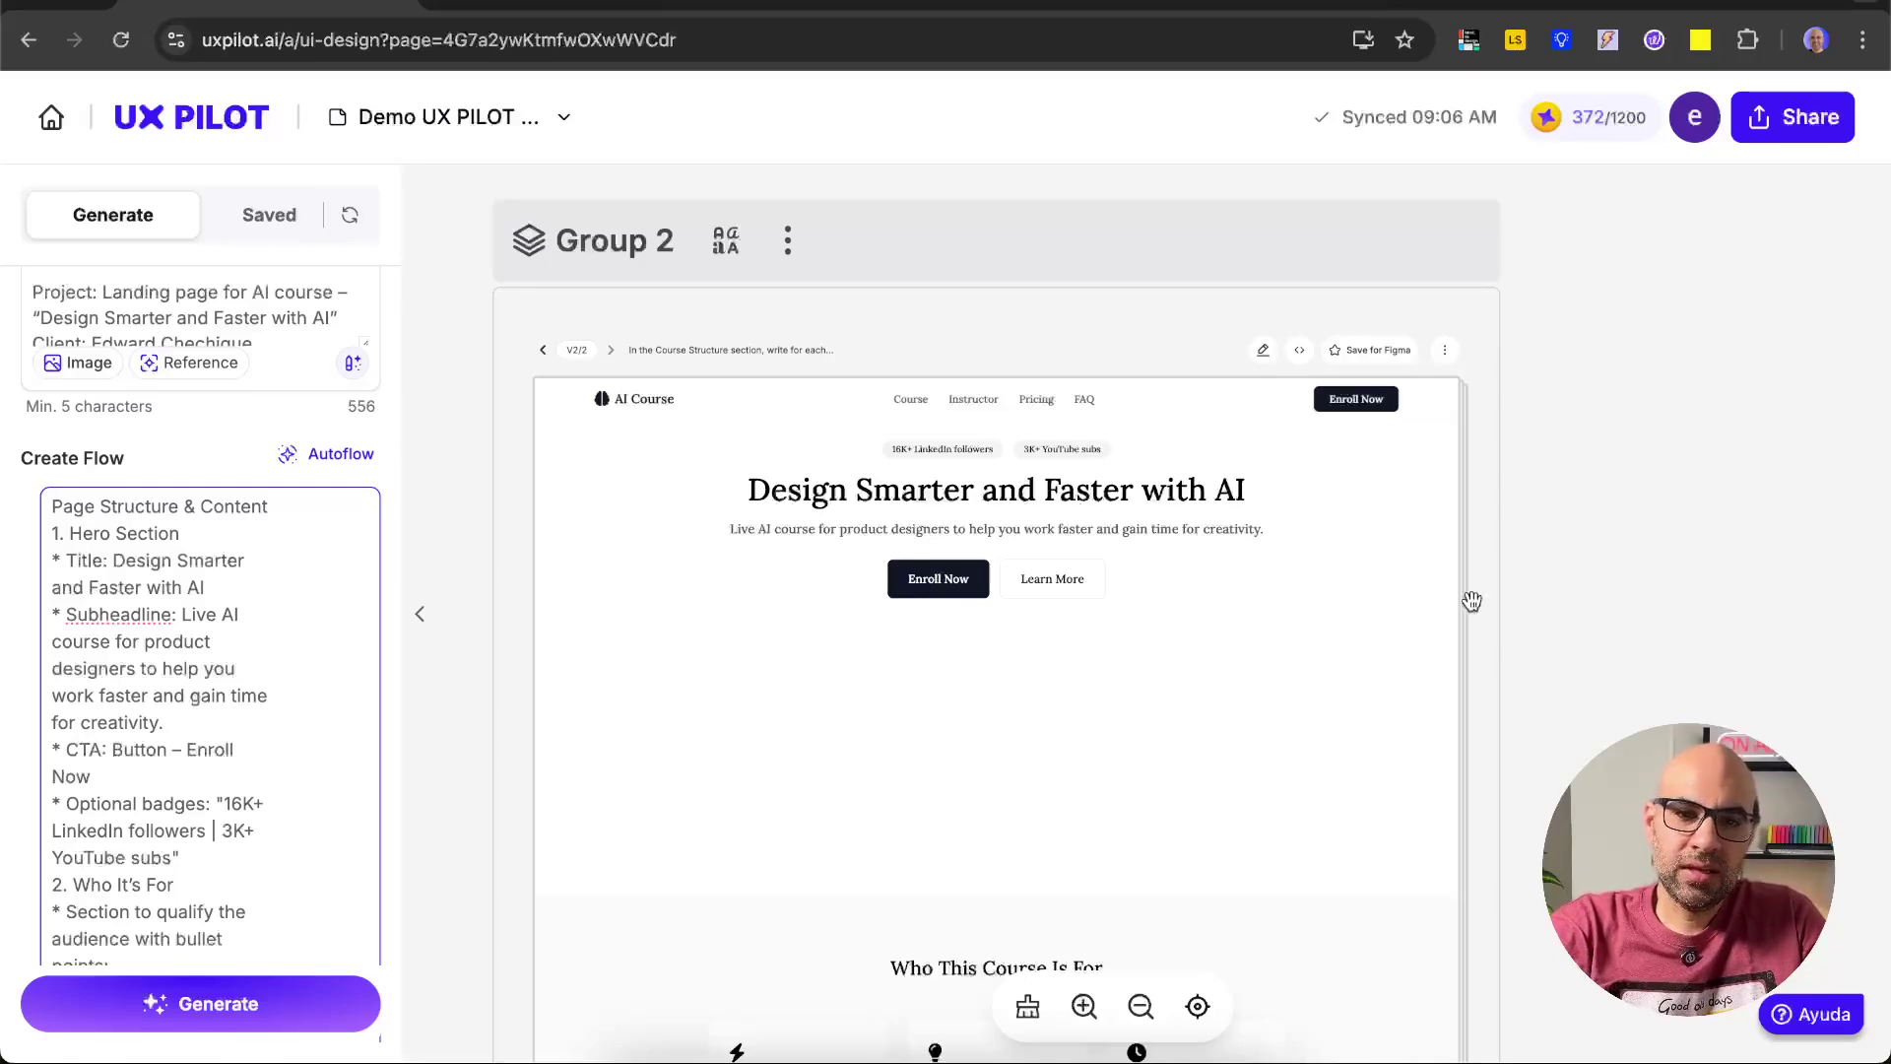
left_click(1379, 358)
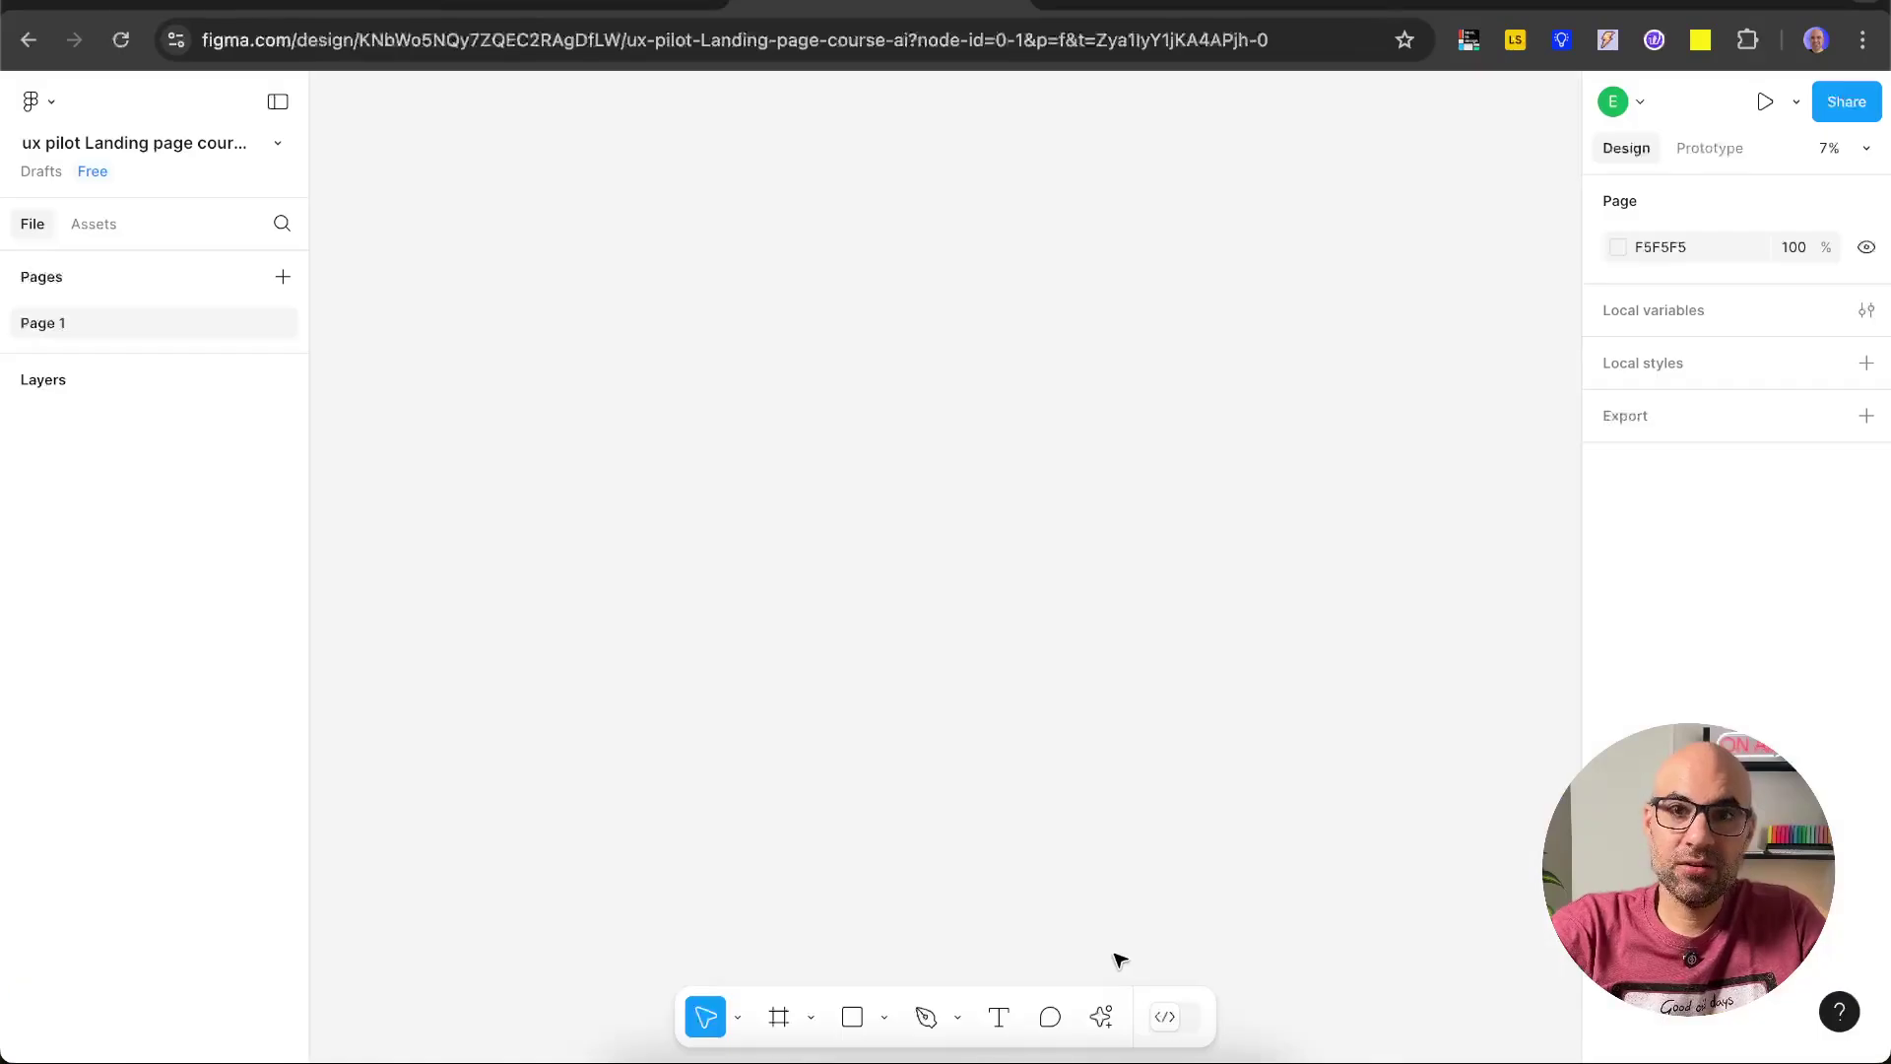
- Run the UX Pilot plugin in Figma and insert the latest saved landing page design
left_click(1106, 1016)
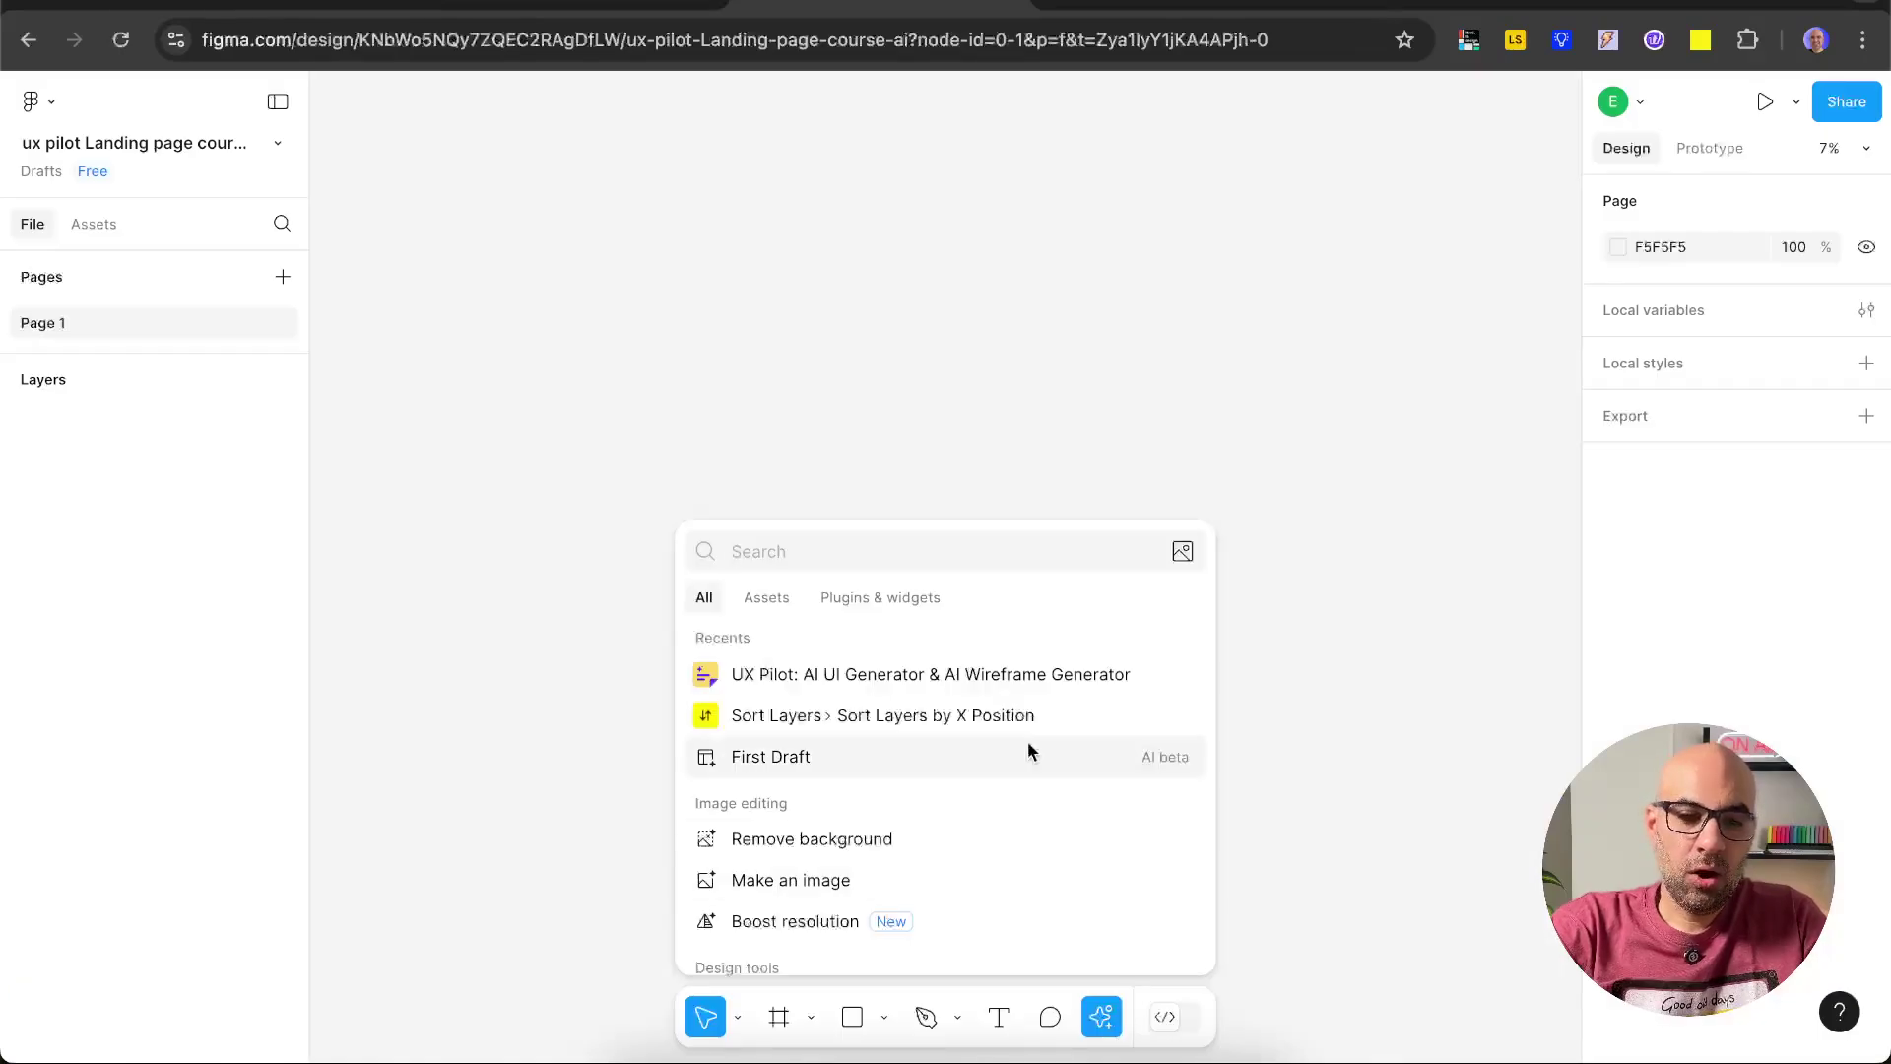
left_click(1034, 682)
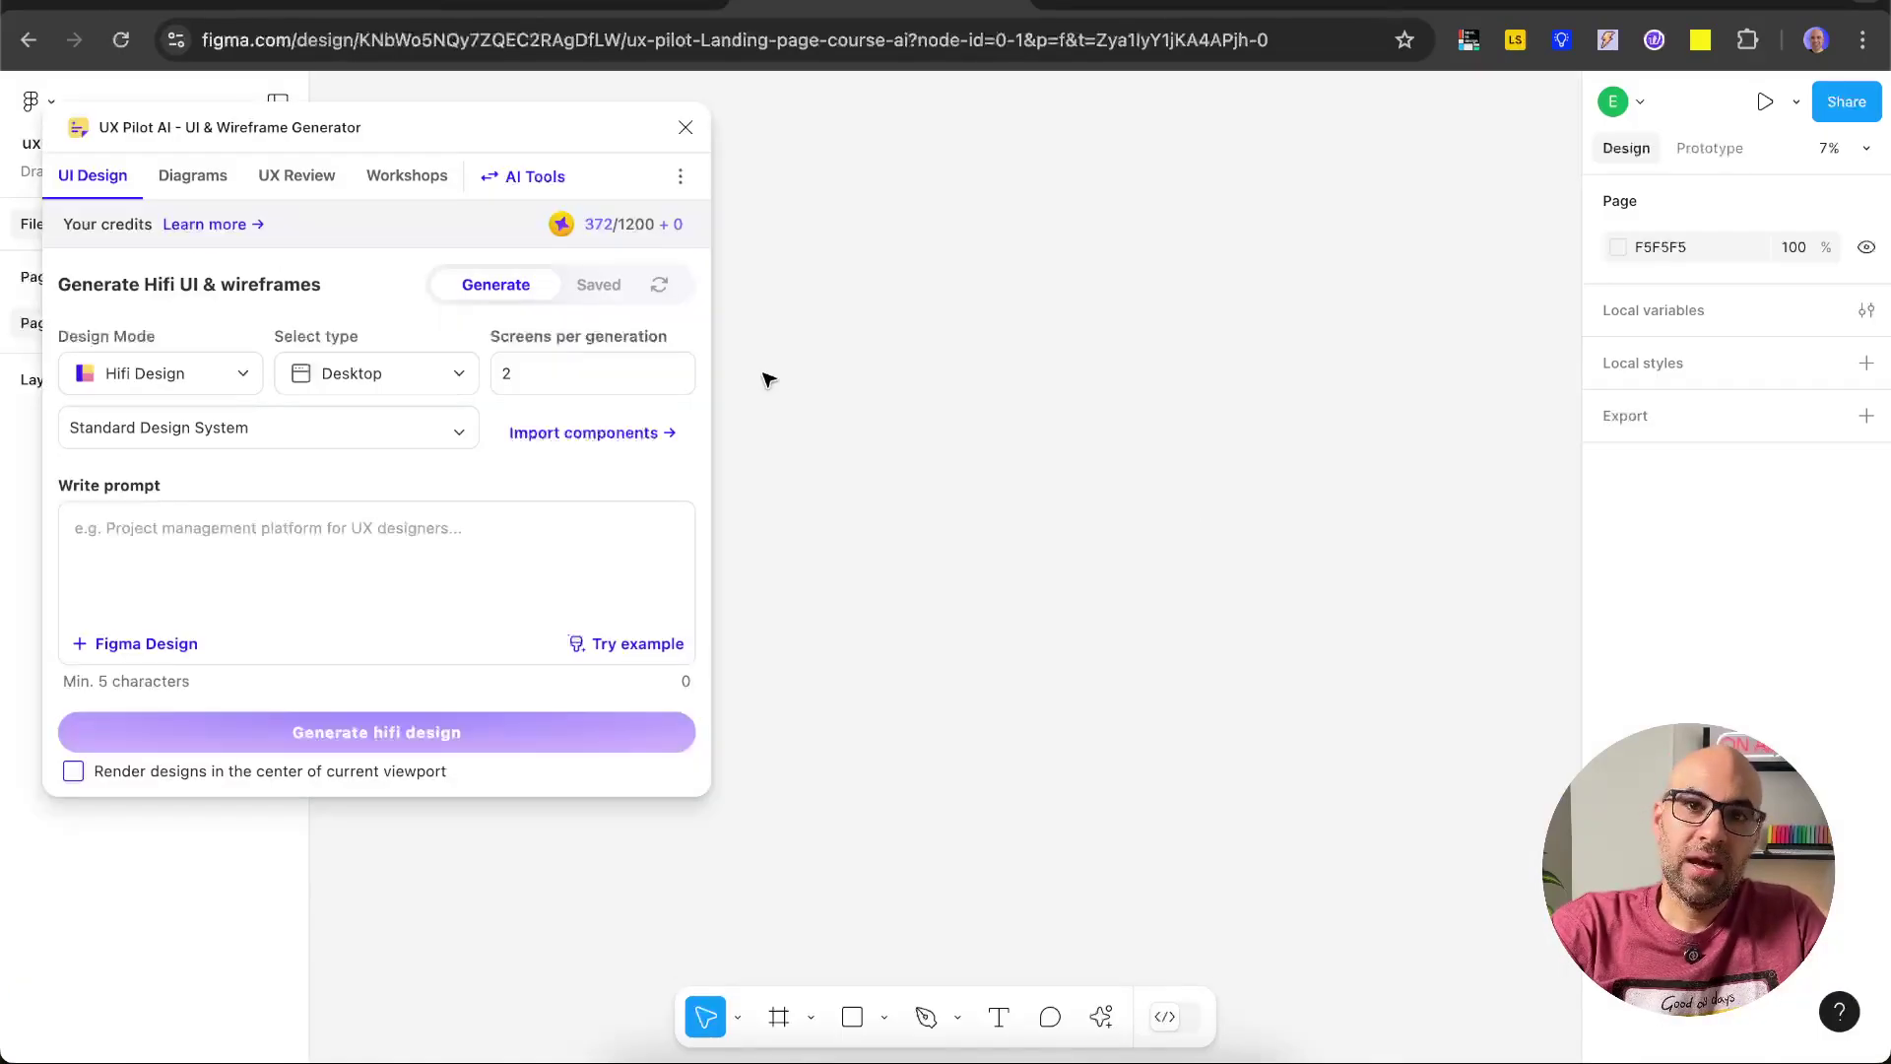
left_click(600, 284)
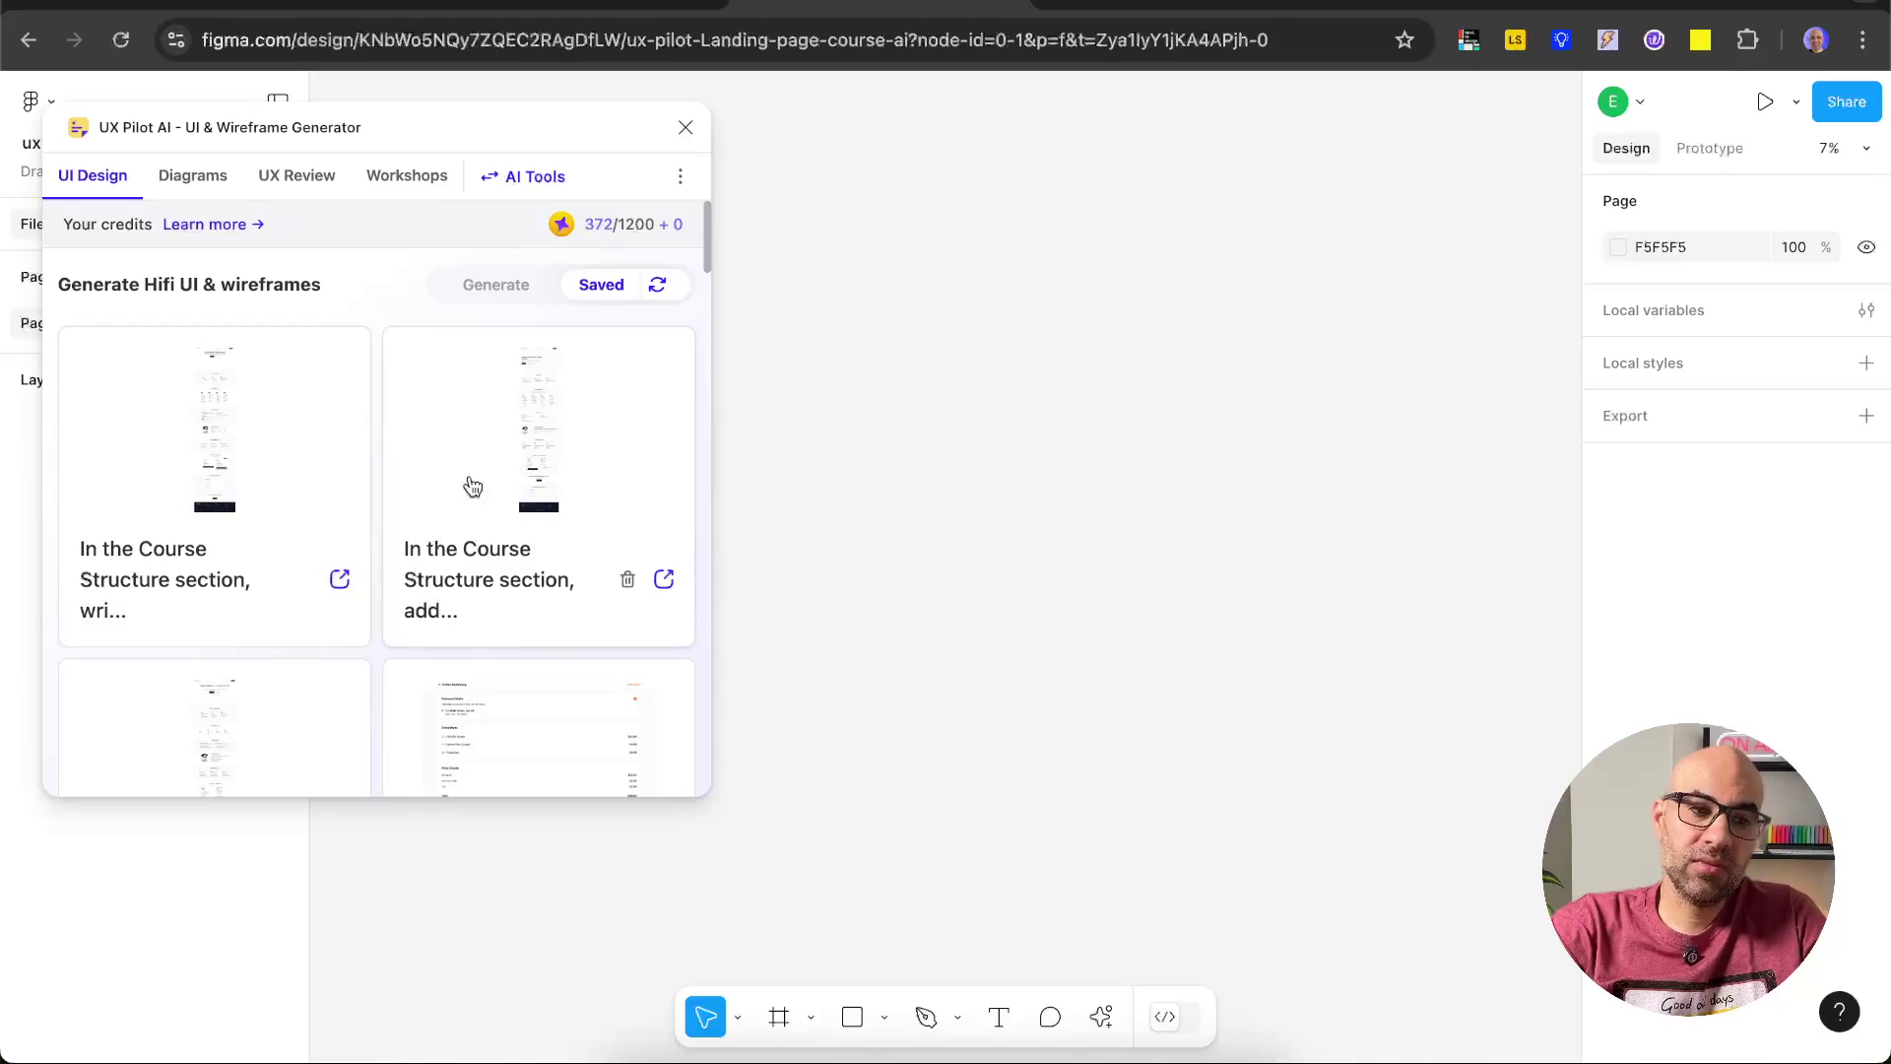
left_click(283, 483)
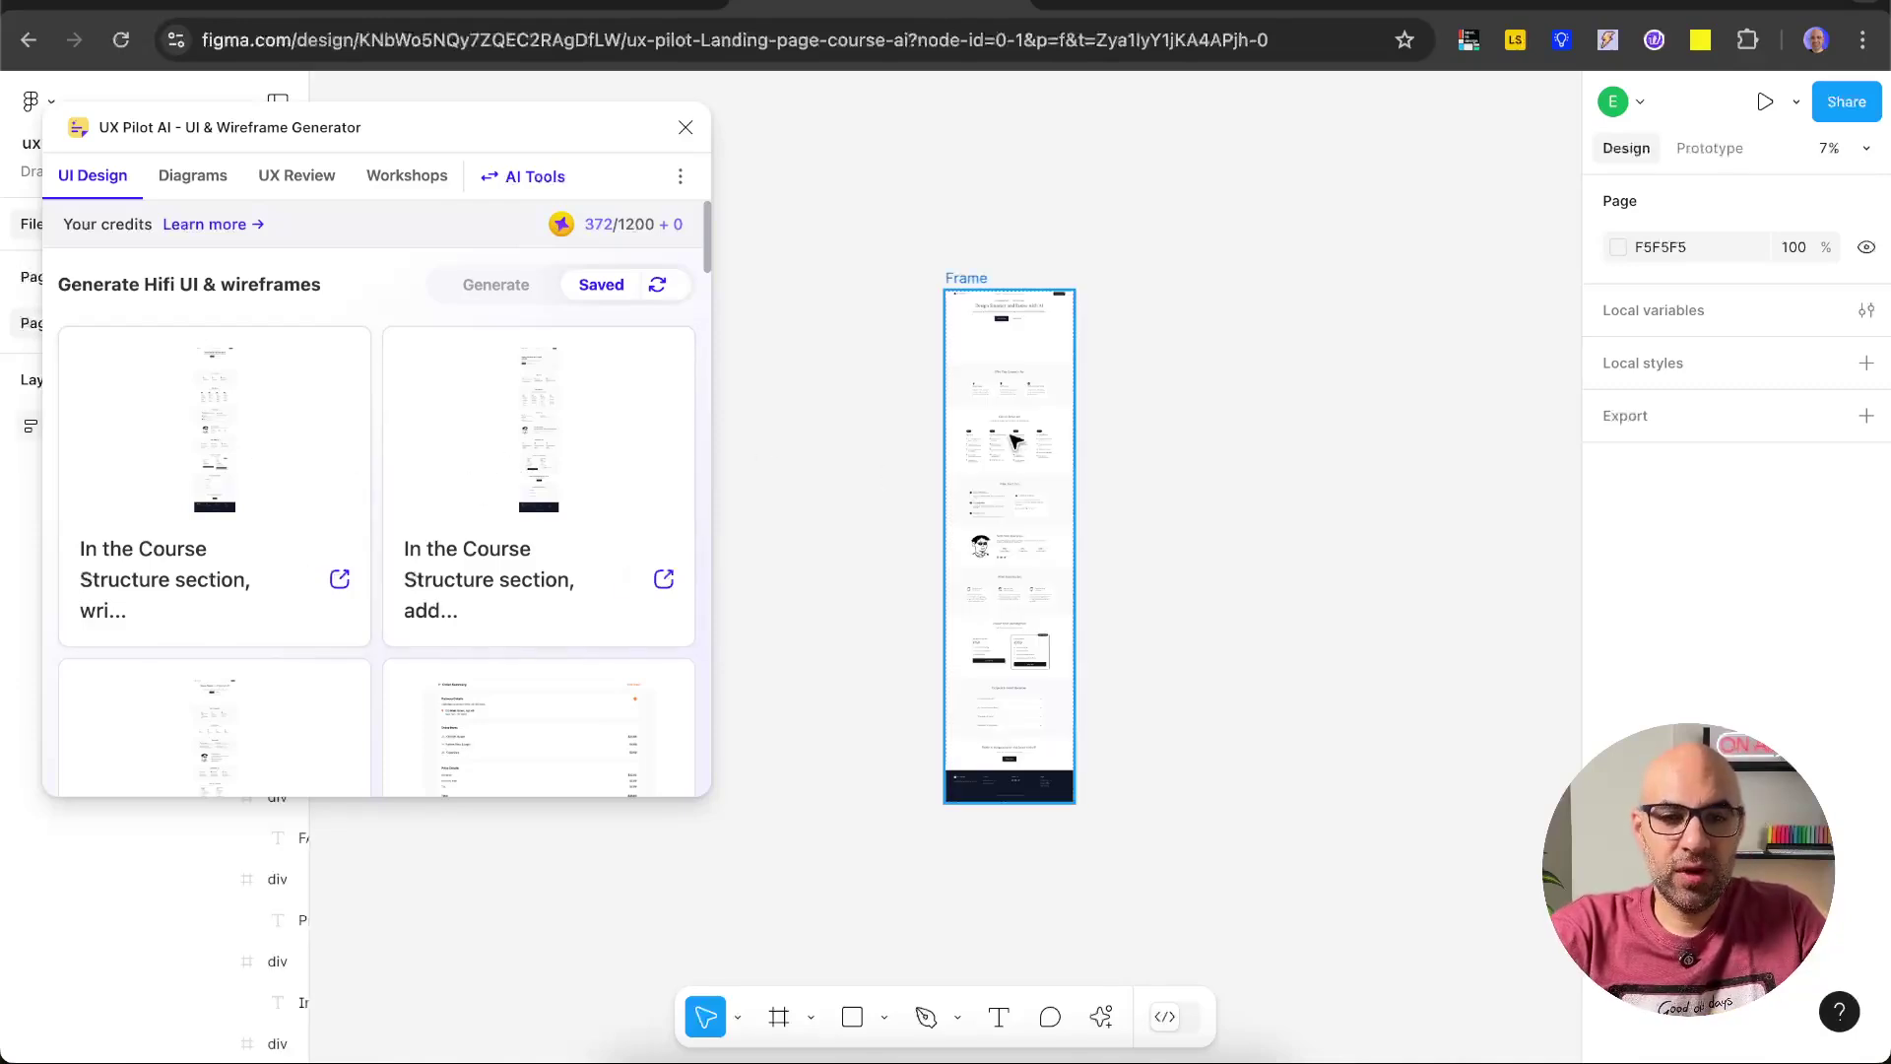
scroll(1015, 440, "up", 5)
scroll(1015, 440, "up", 4)
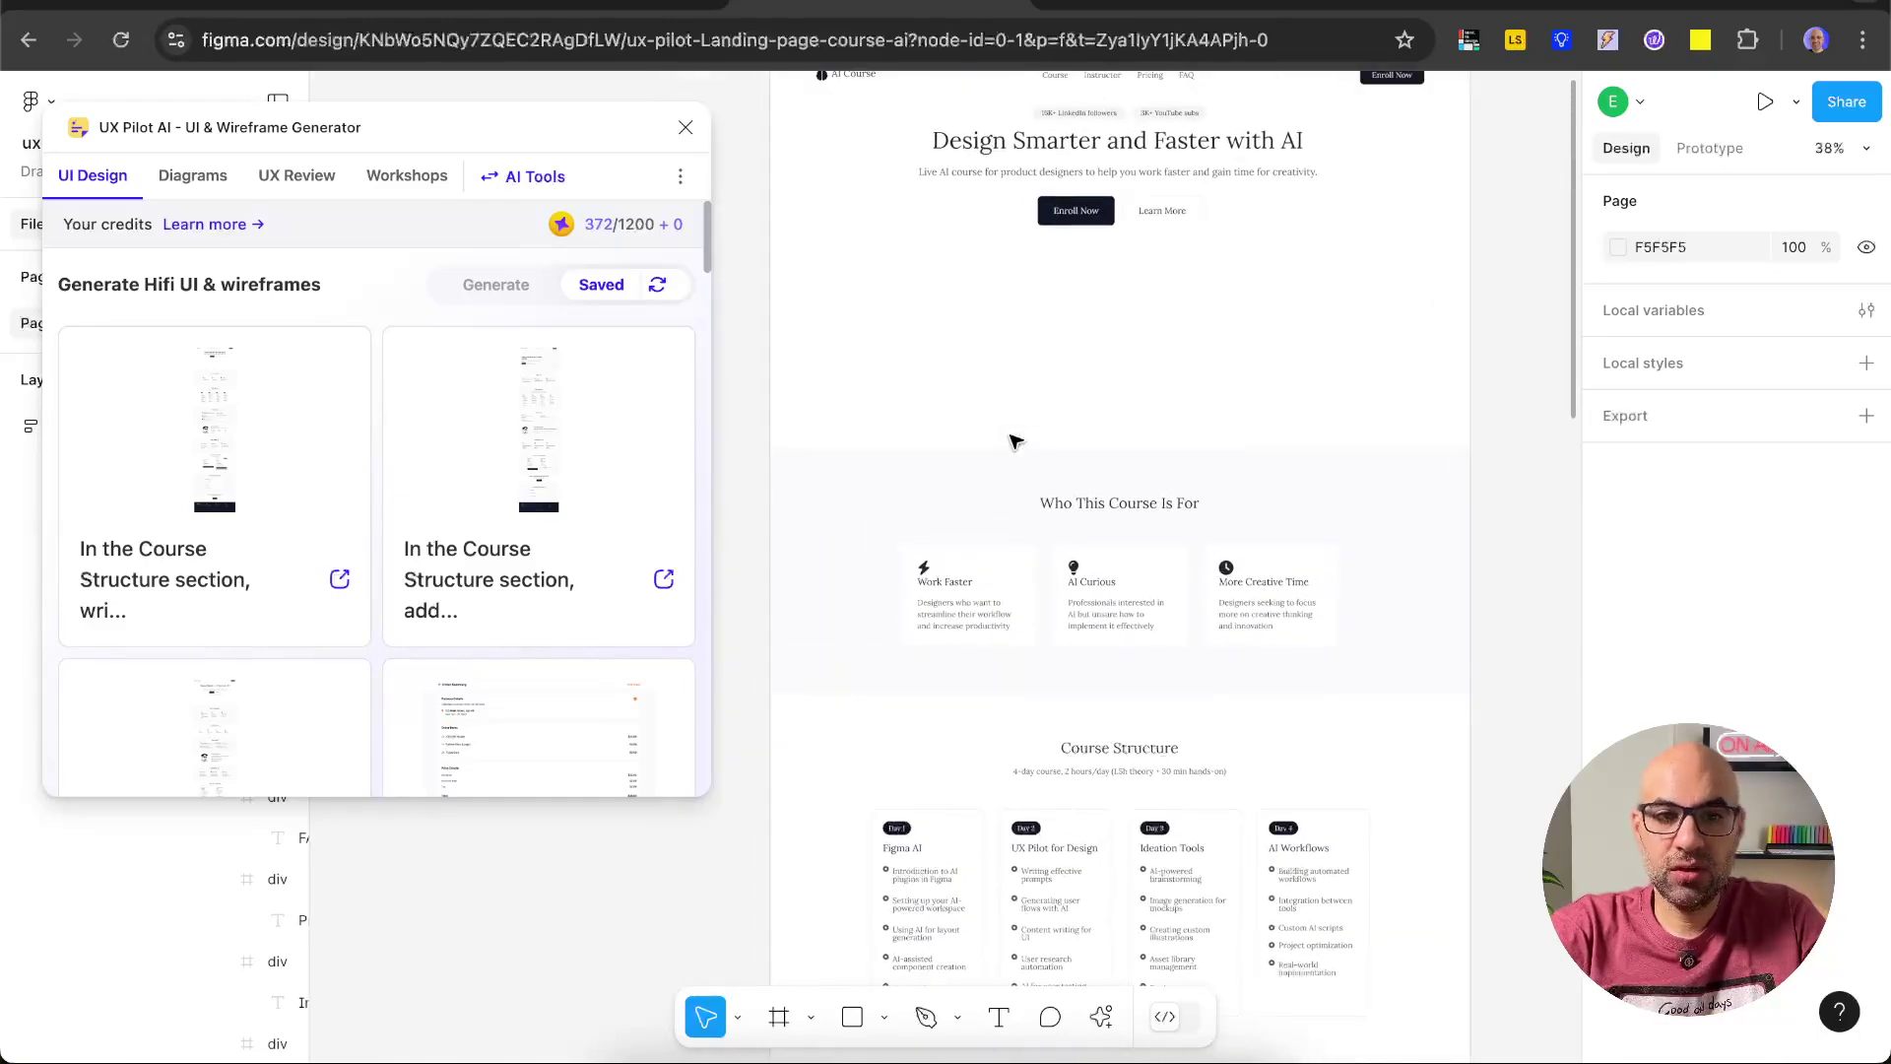